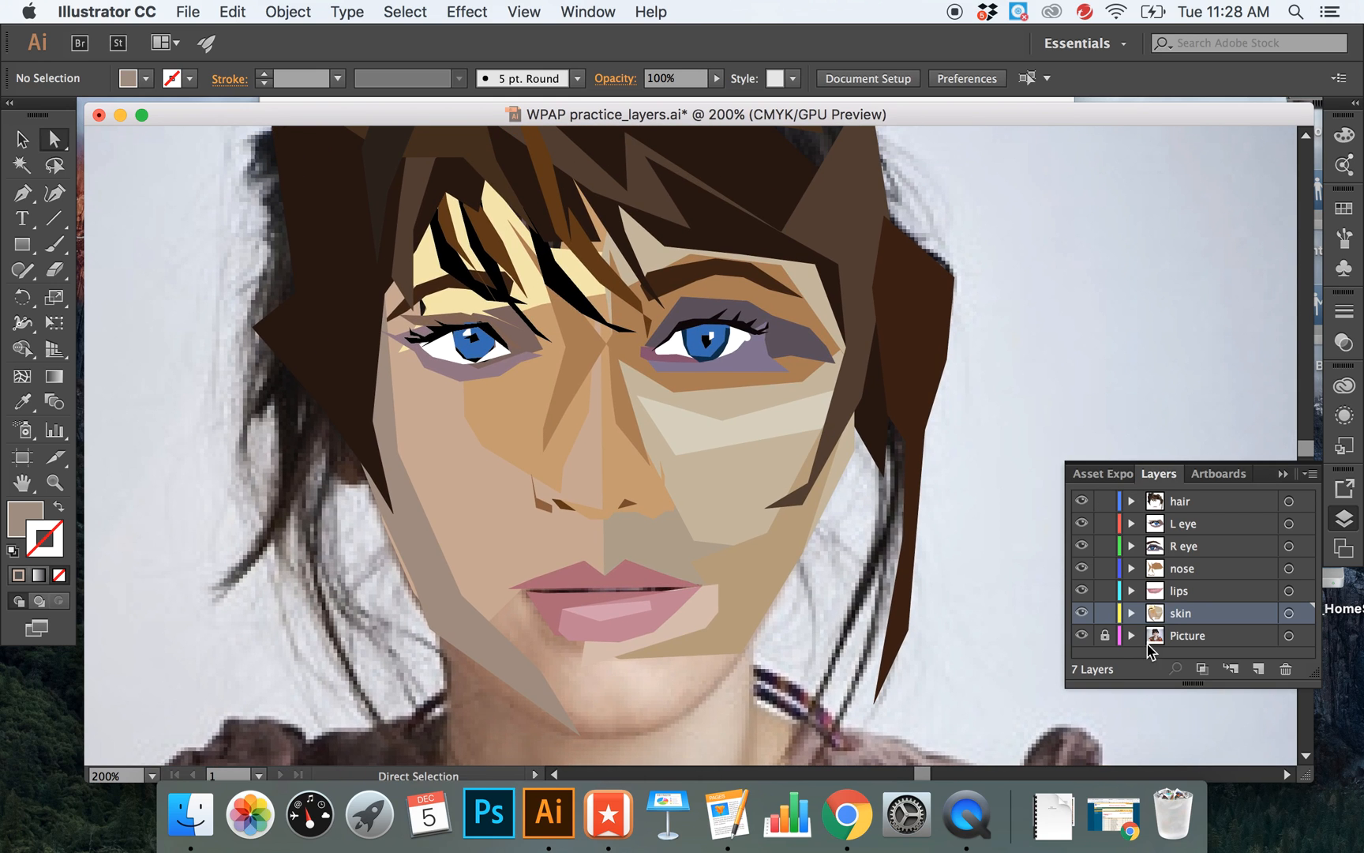
# - Unlock the Picture layer, toggle its visibility to check the artwork without the photo, and lock it again
pyautogui.click(1105, 636)
pyautogui.click(1202, 637)
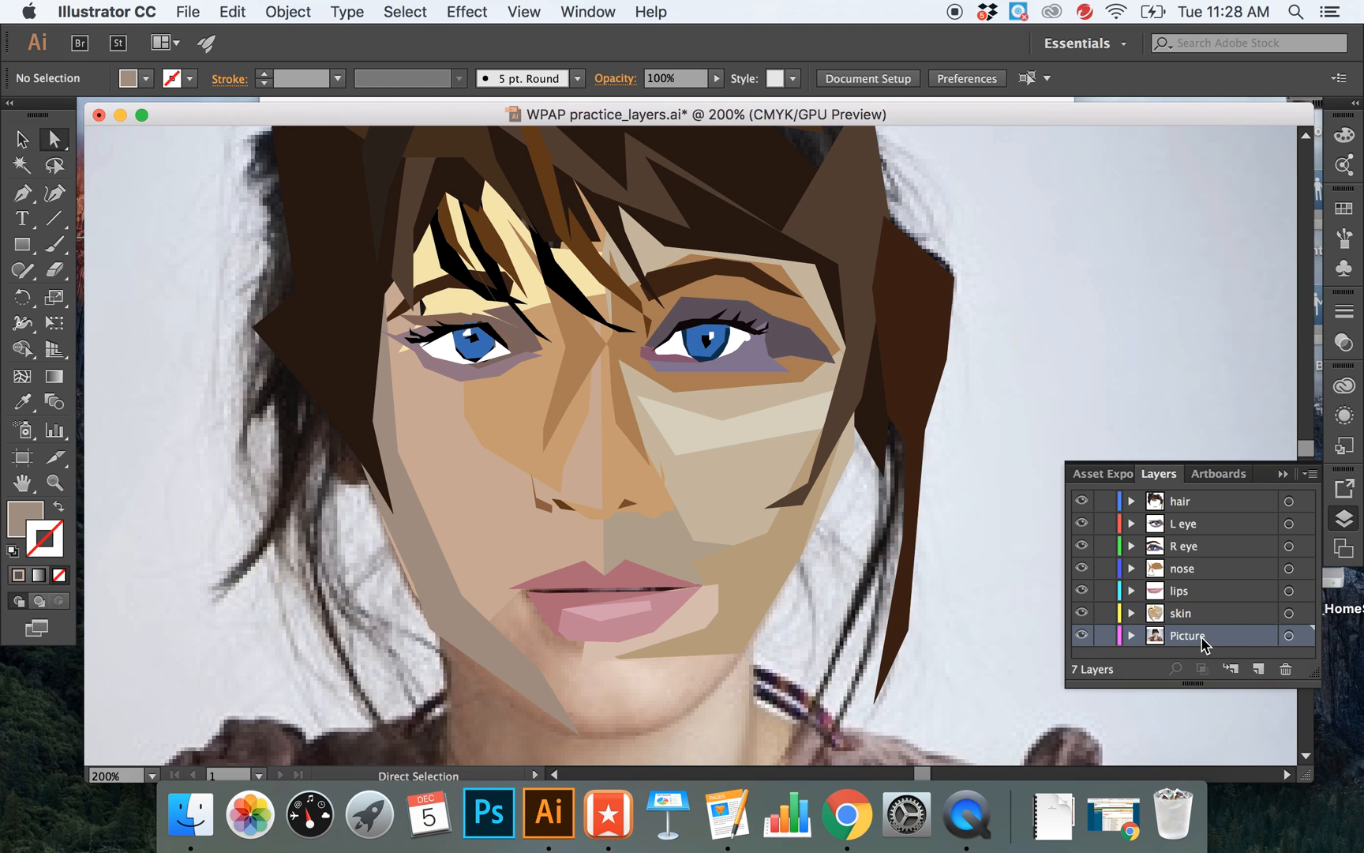
pyautogui.click(1081, 636)
pyautogui.click(1081, 635)
pyautogui.click(1080, 636)
pyautogui.click(1081, 636)
pyautogui.click(1080, 636)
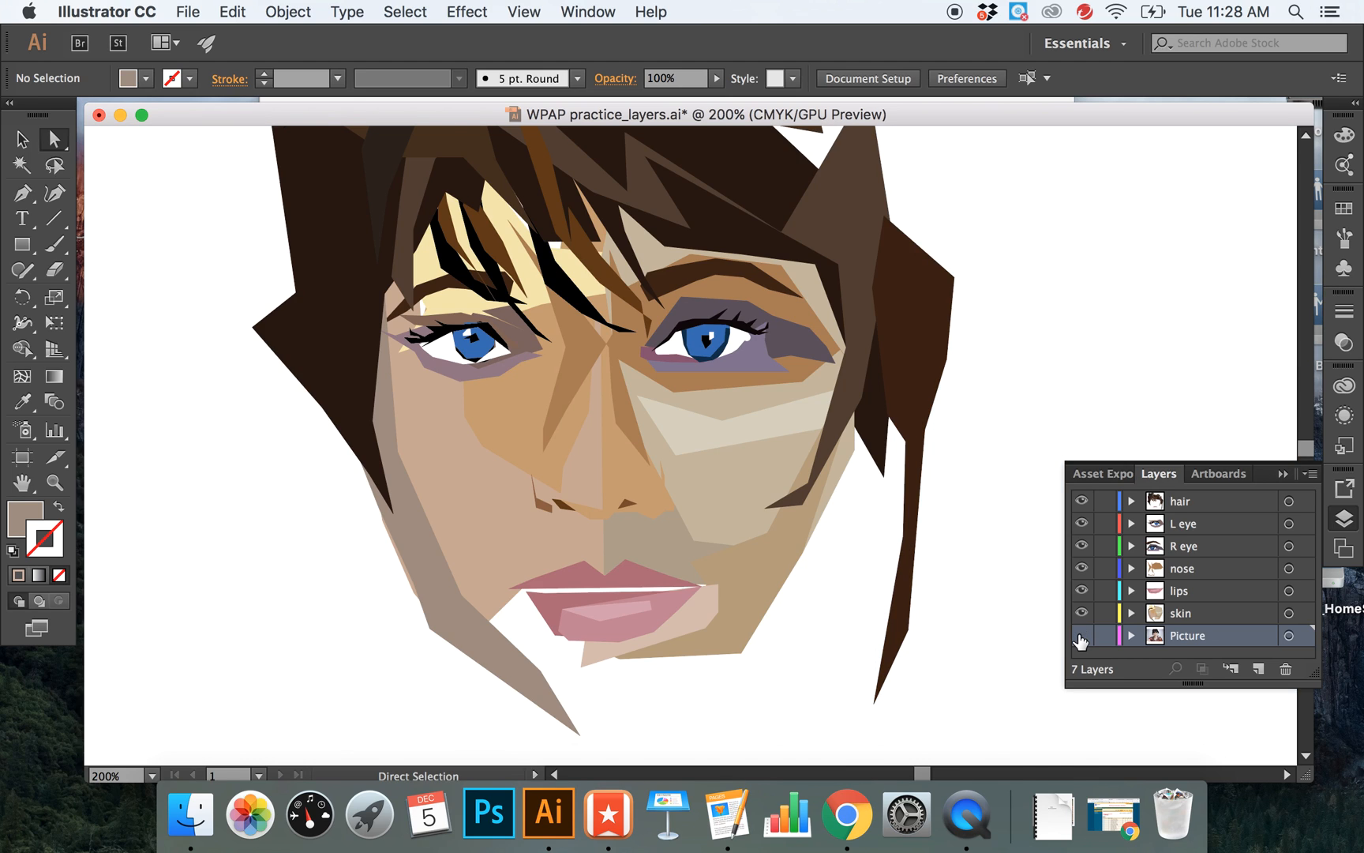
pyautogui.click(1080, 637)
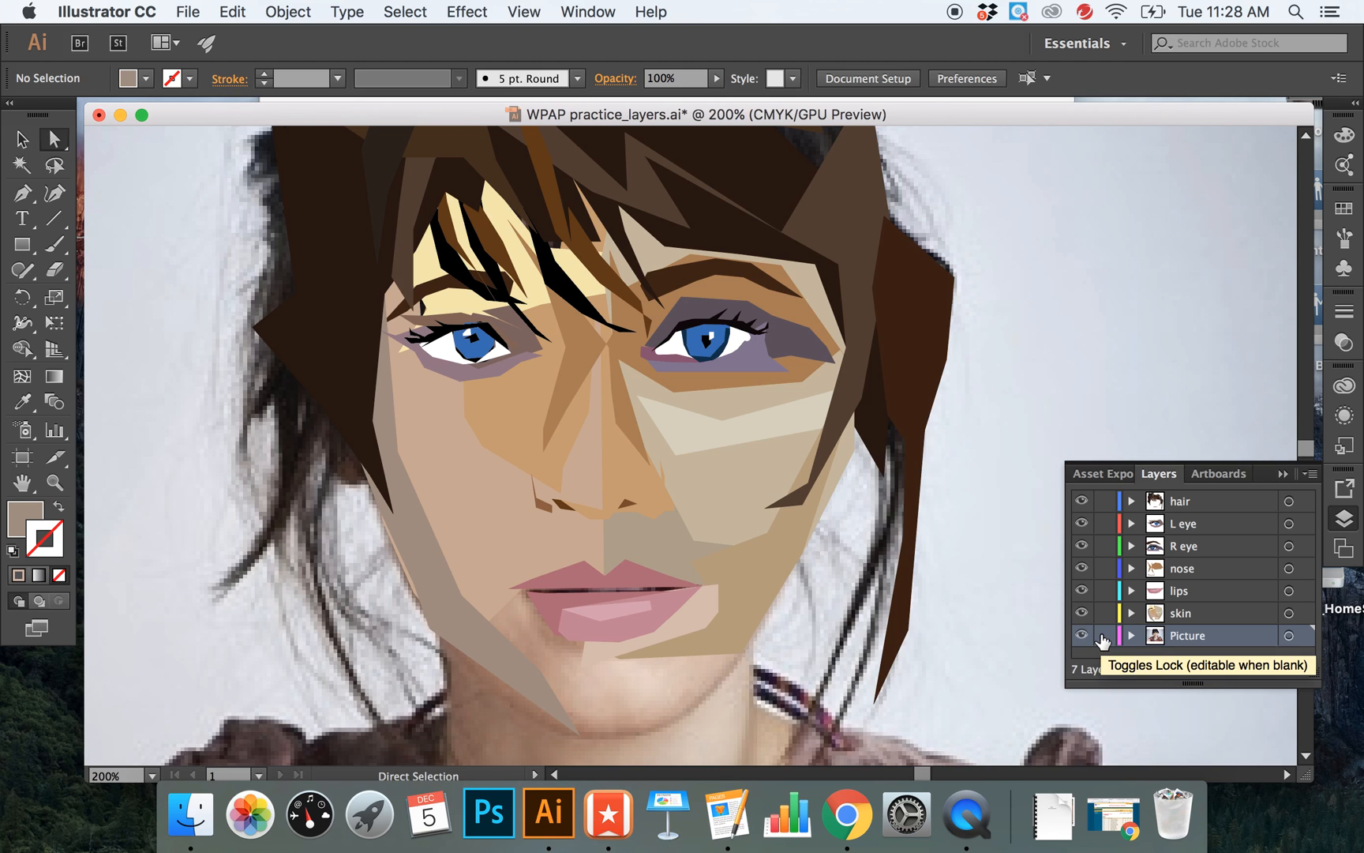
pyautogui.click(1103, 636)
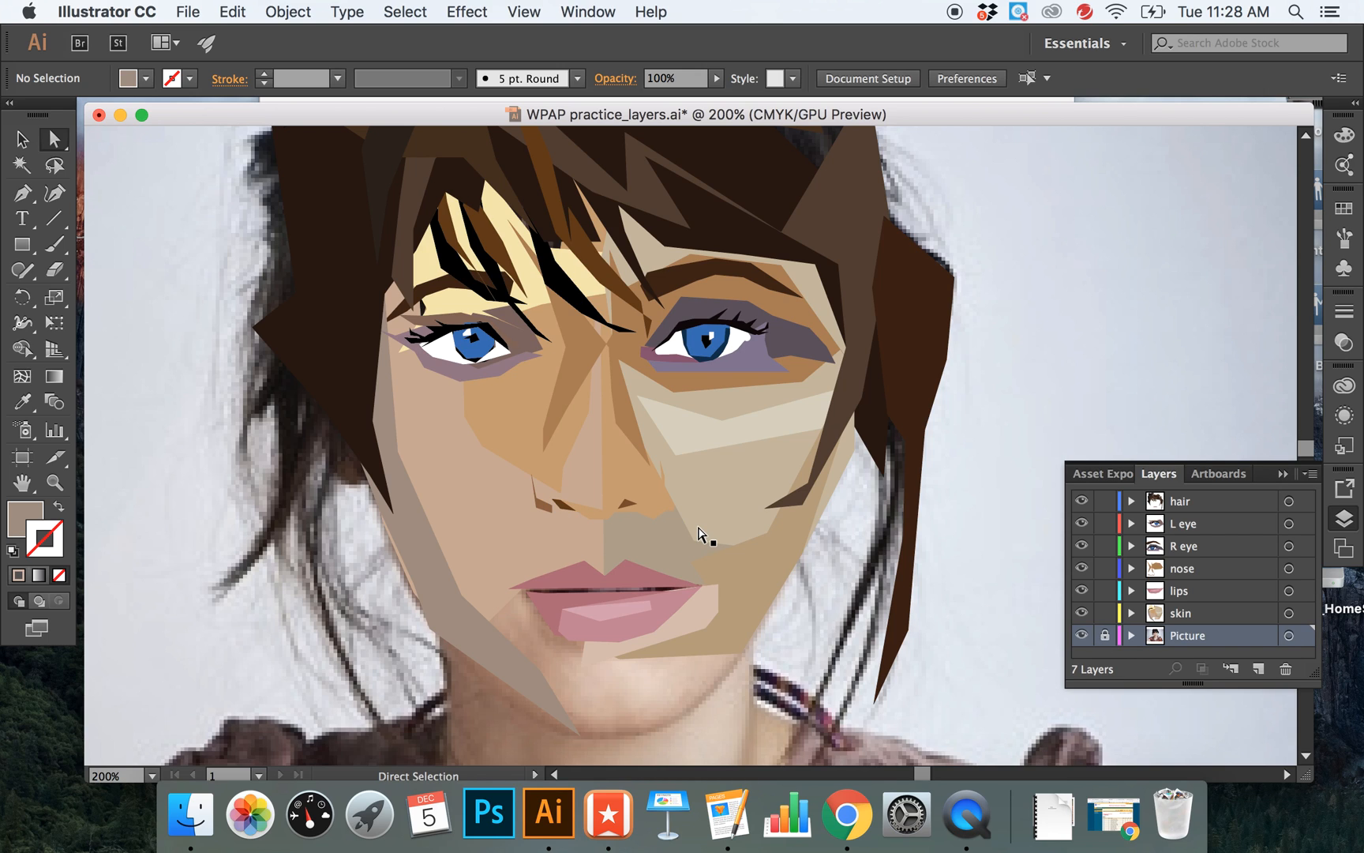
# - Lock the lips and nose layers, and unlock both again
pyautogui.press('p')
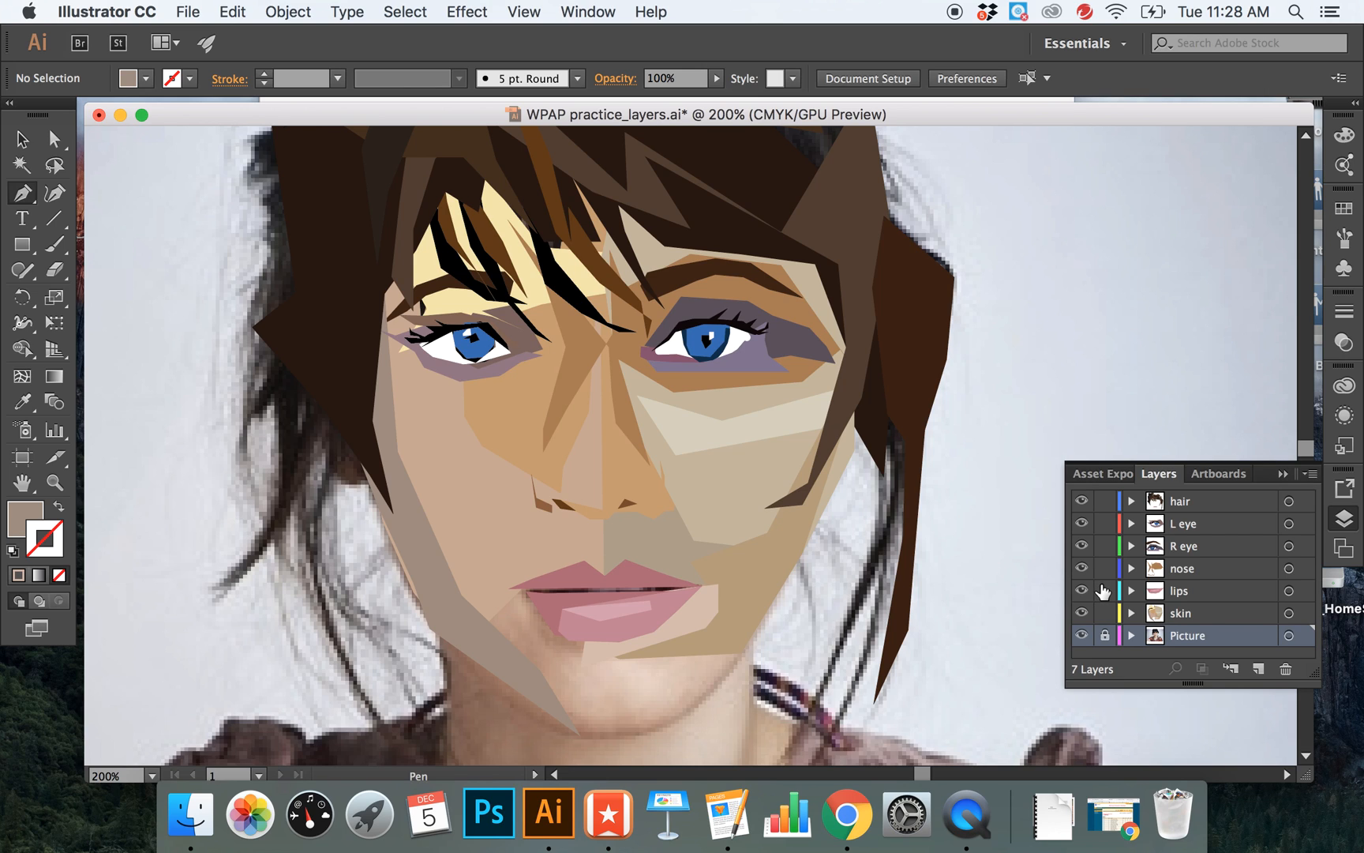
pyautogui.click(1105, 593)
pyautogui.click(1104, 571)
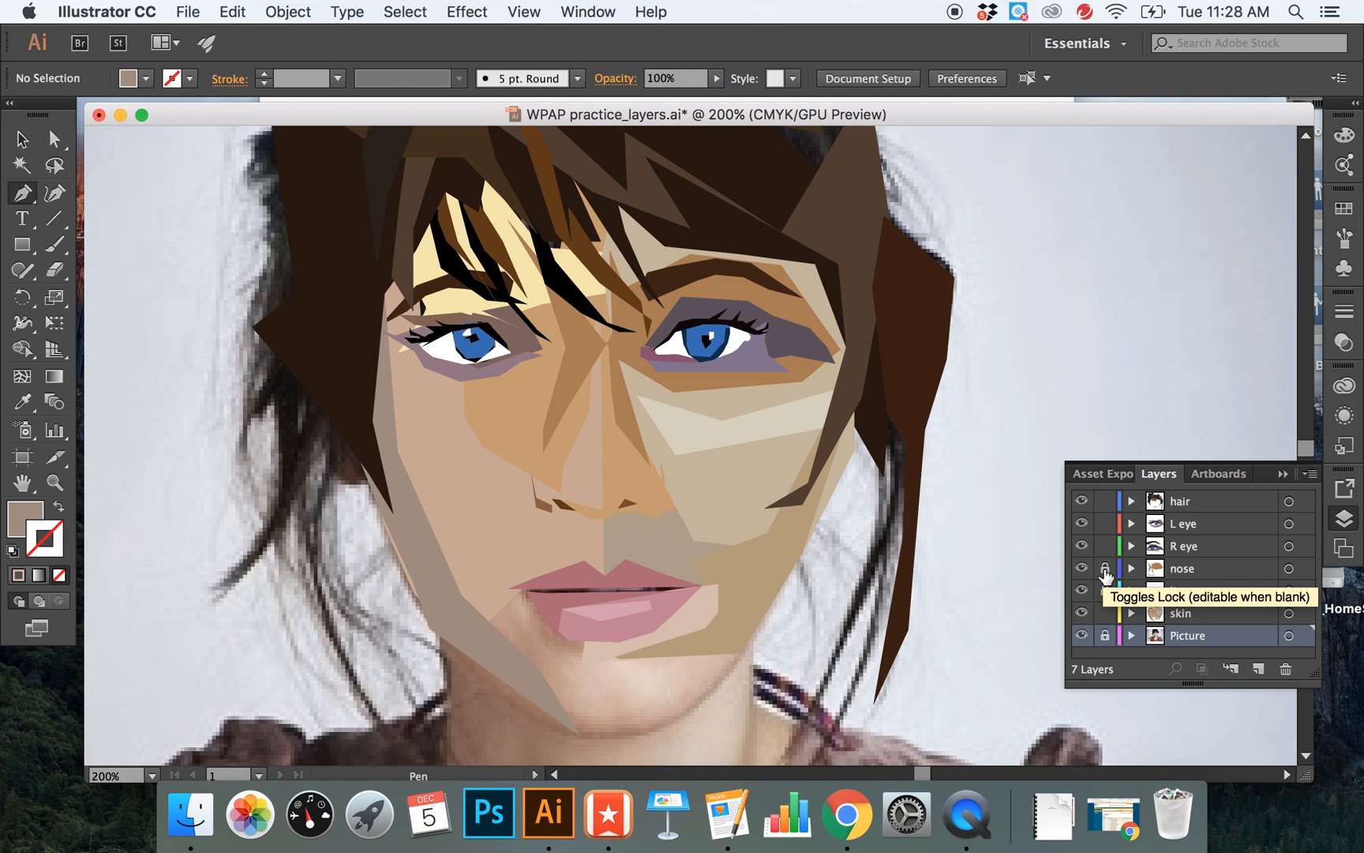
pyautogui.click(1104, 569)
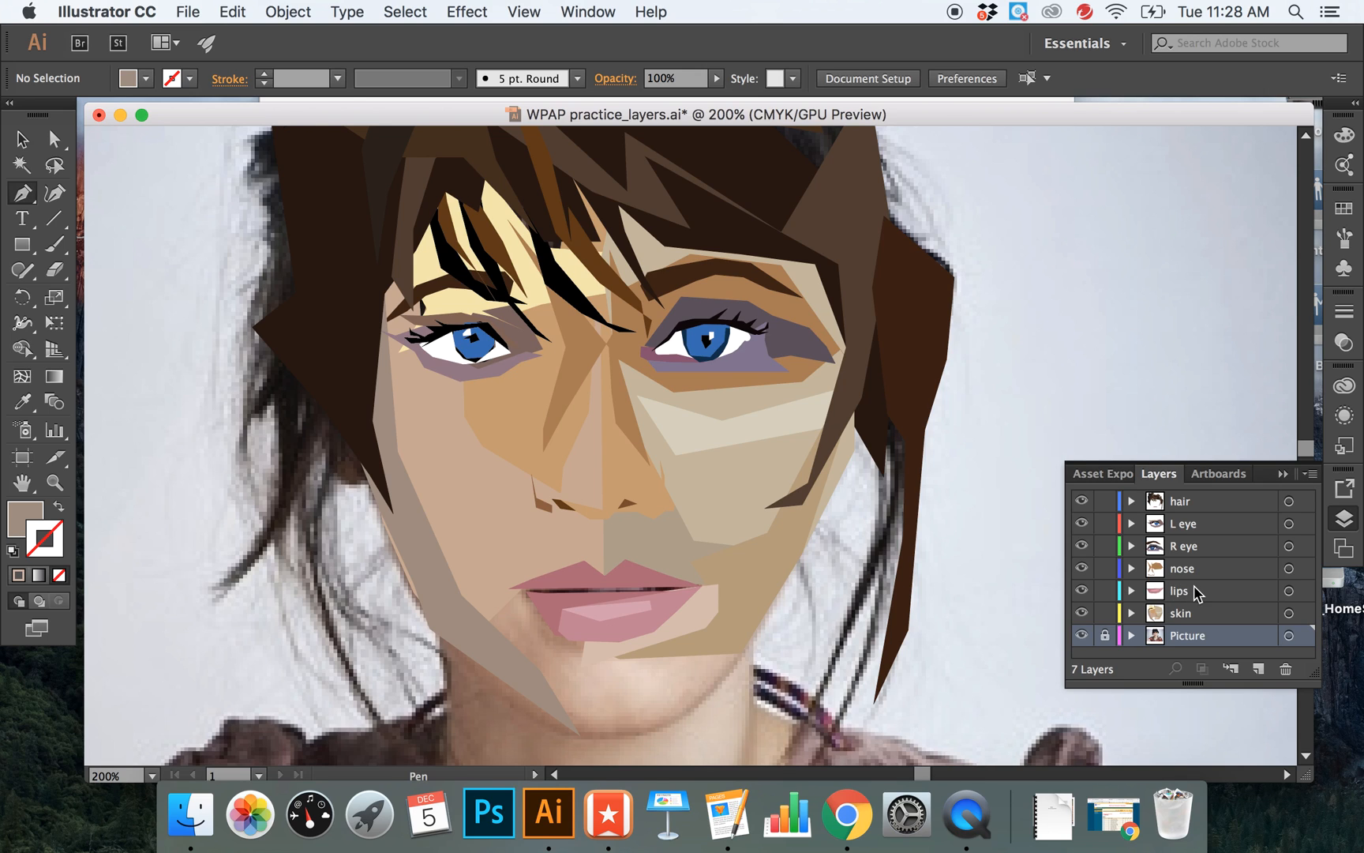
# - Try selecting the individual shapes of the R eye artwork one by one, and clear the selection
pyautogui.press('v')
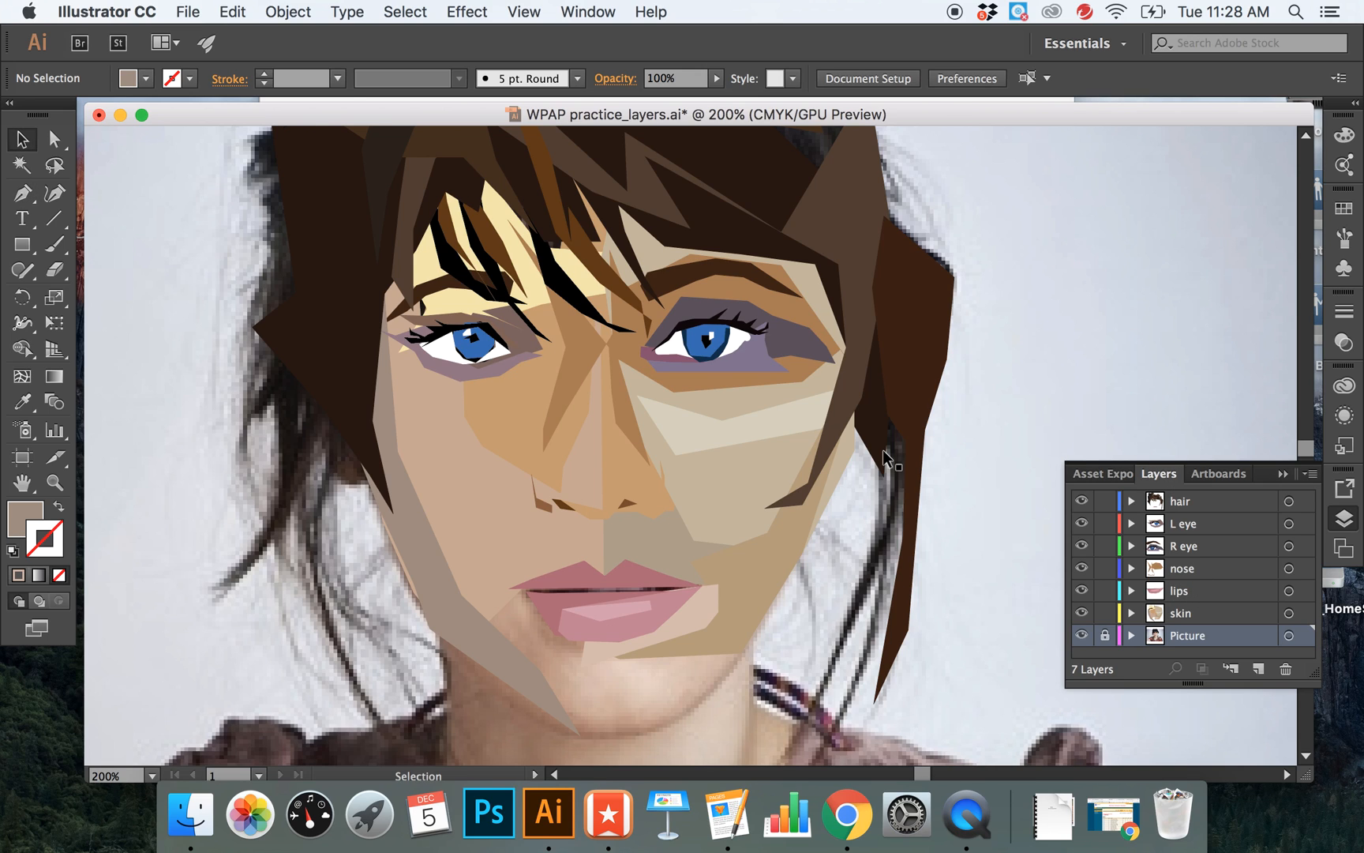
pyautogui.click(752, 355)
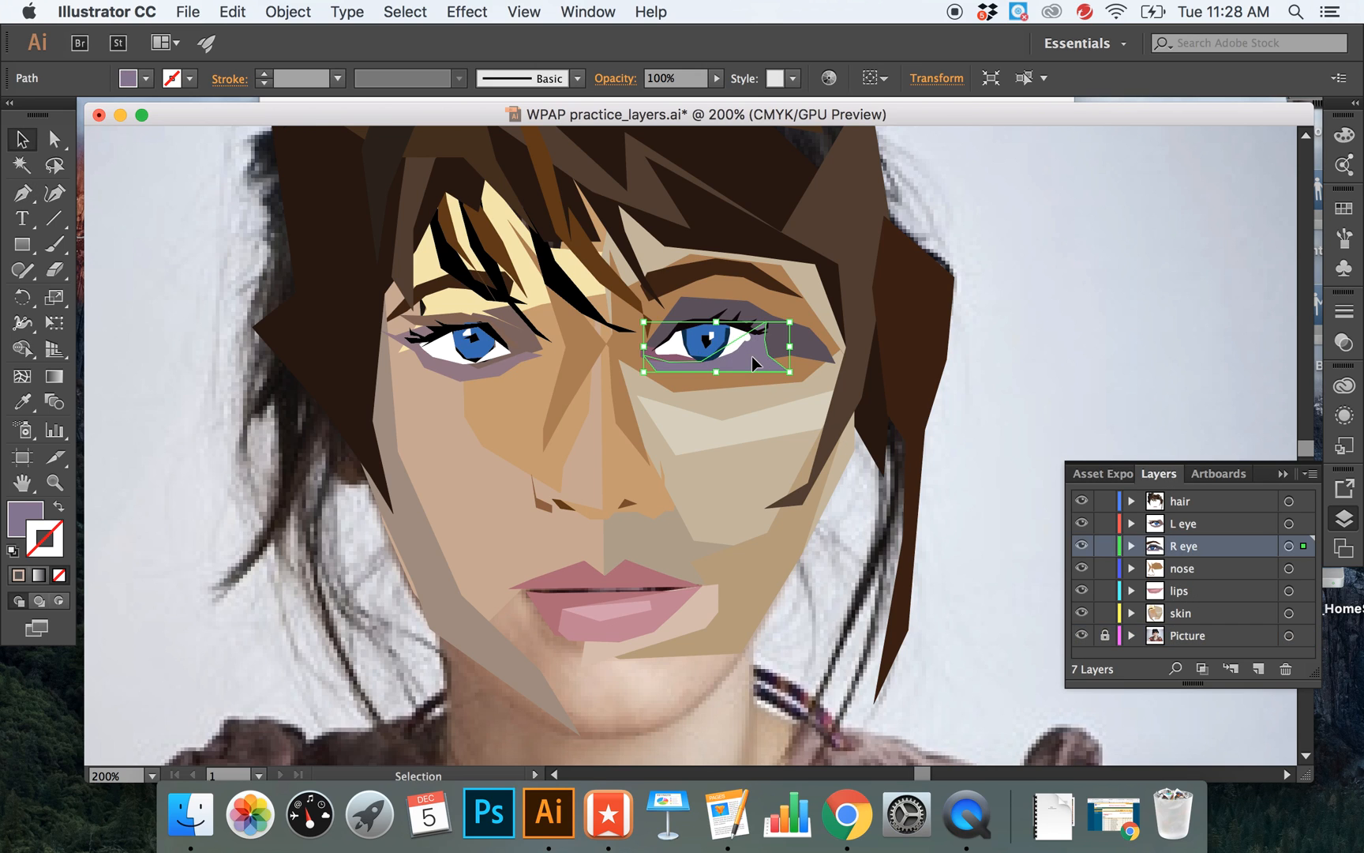
pyautogui.keyDown('shift'); pyautogui.click(696, 340); pyautogui.keyUp('shift')
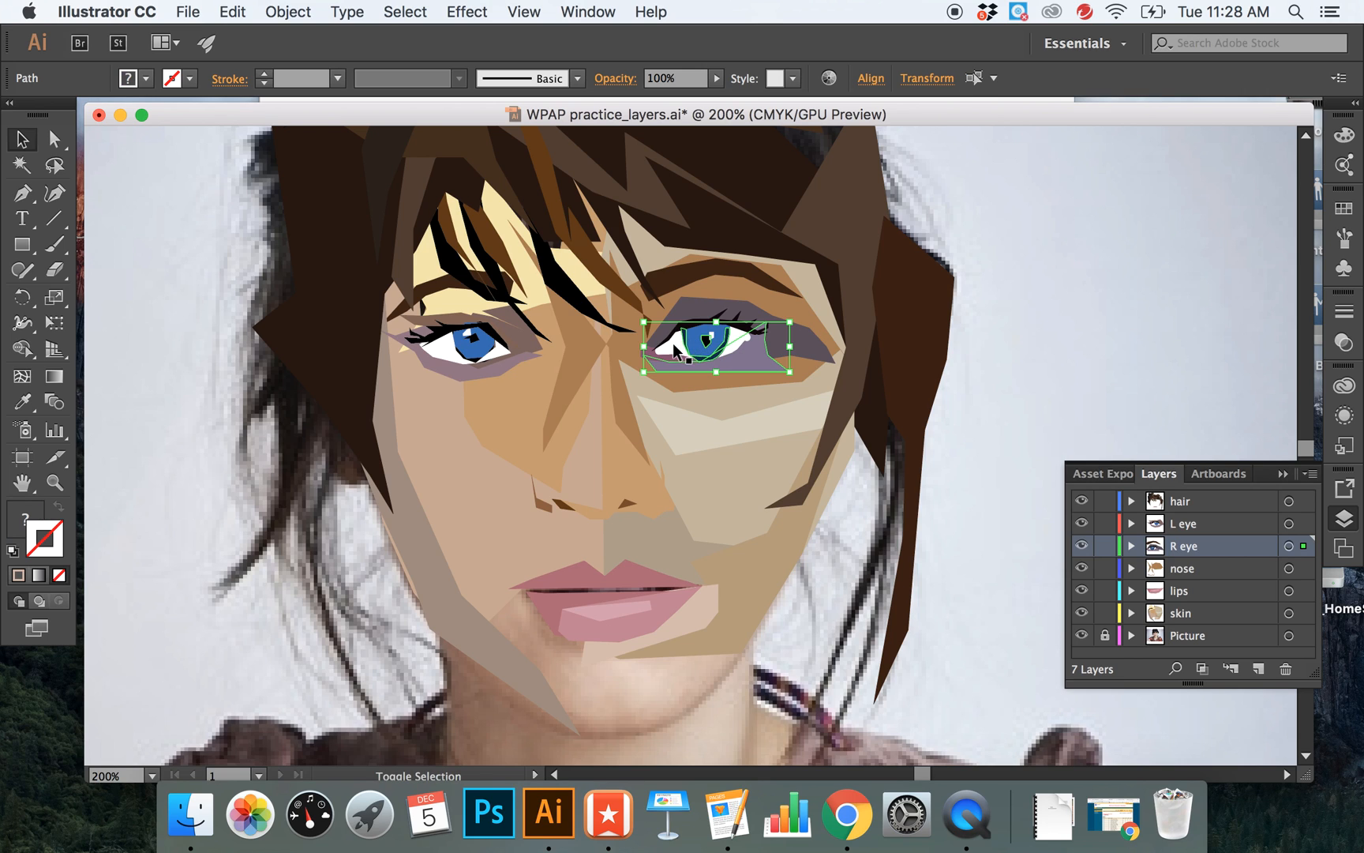
pyautogui.keyDown('shift'); pyautogui.click(679, 314); pyautogui.keyUp('shift')
pyautogui.keyDown('shift'); pyautogui.click(723, 322); pyautogui.keyUp('shift')
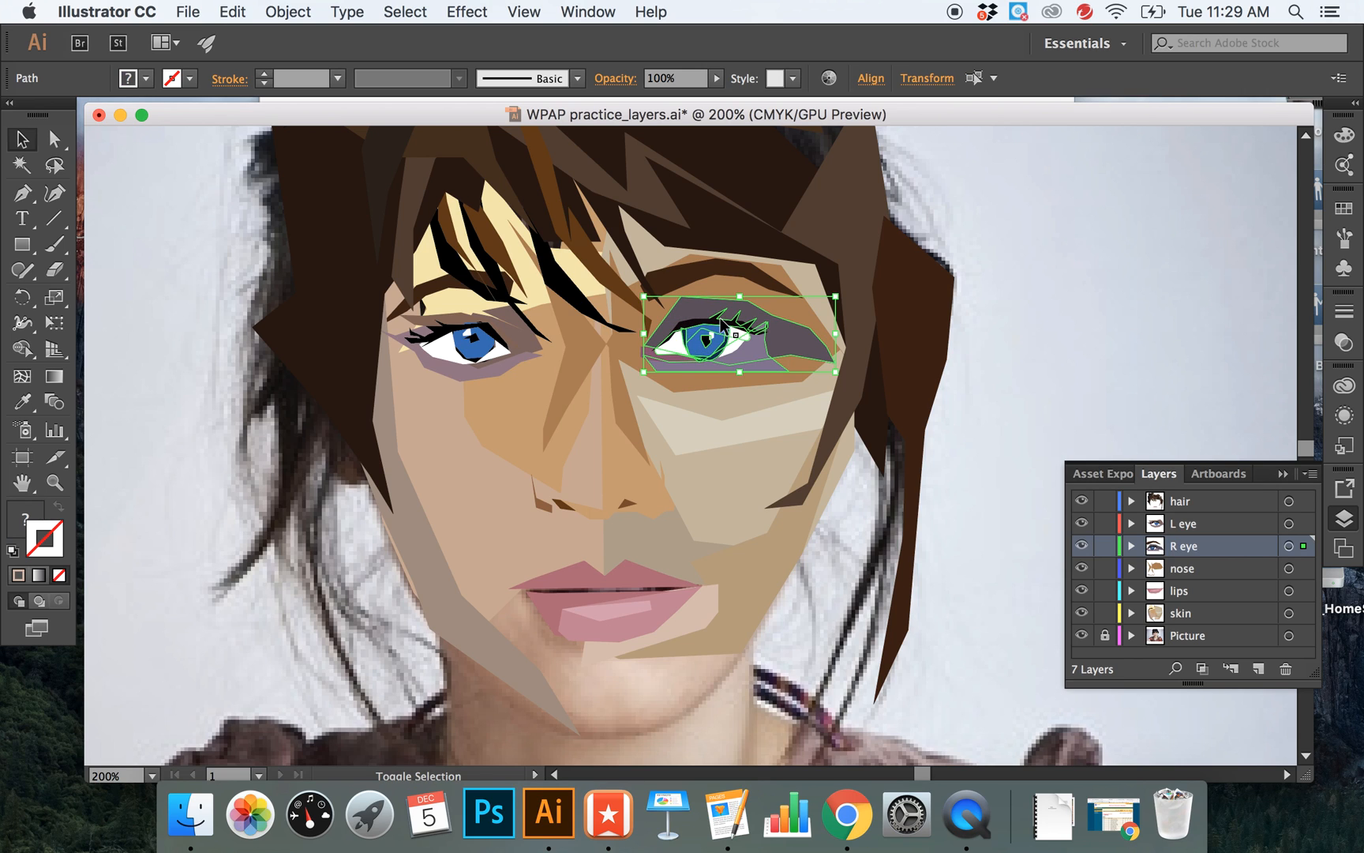
pyautogui.keyDown('shift'); pyautogui.click(696, 319); pyautogui.keyUp('shift')
pyautogui.keyDown('shift'); pyautogui.click(704, 320); pyautogui.keyUp('shift')
pyautogui.keyDown('shift'); pyautogui.click(740, 314); pyautogui.keyUp('shift')
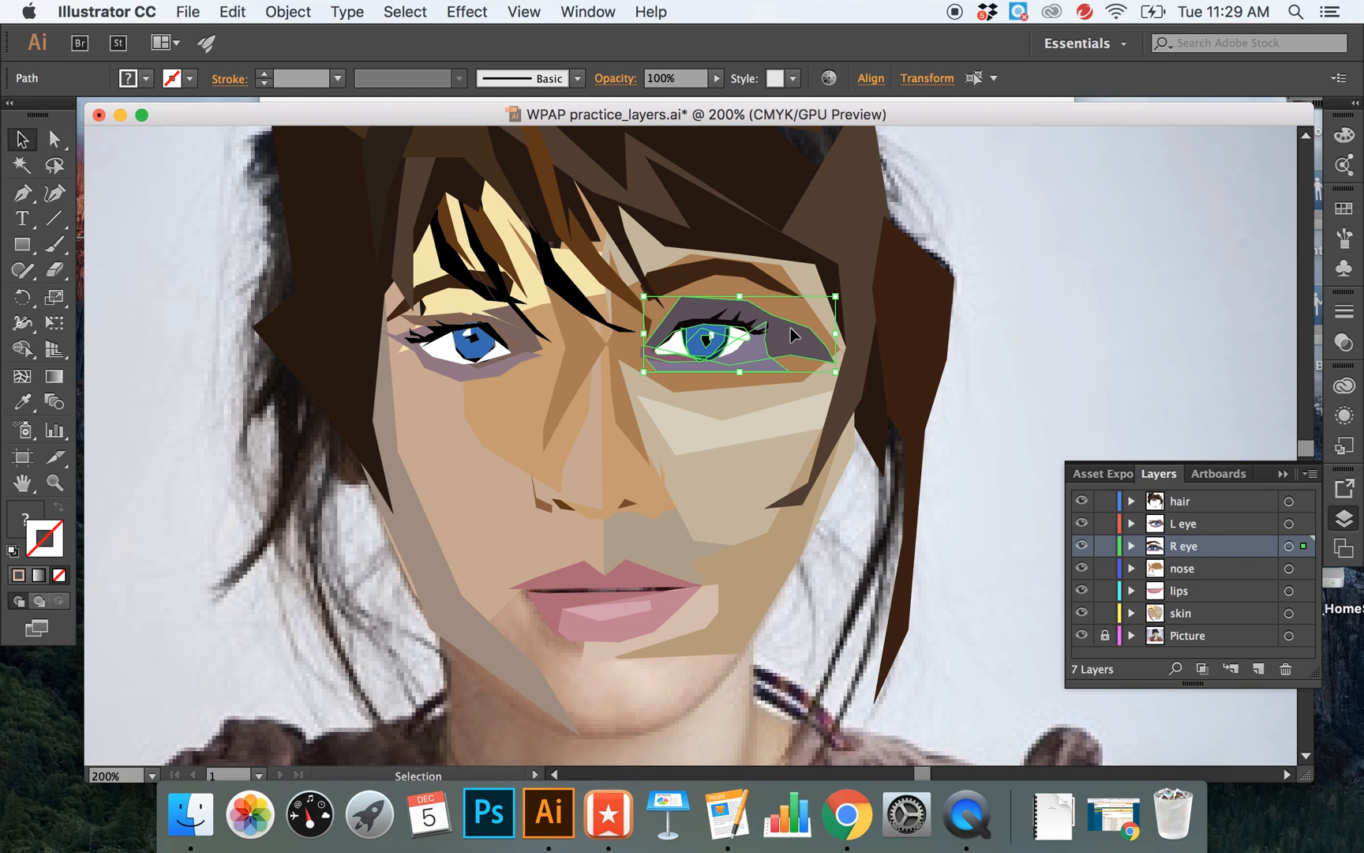
pyautogui.click(1005, 339)
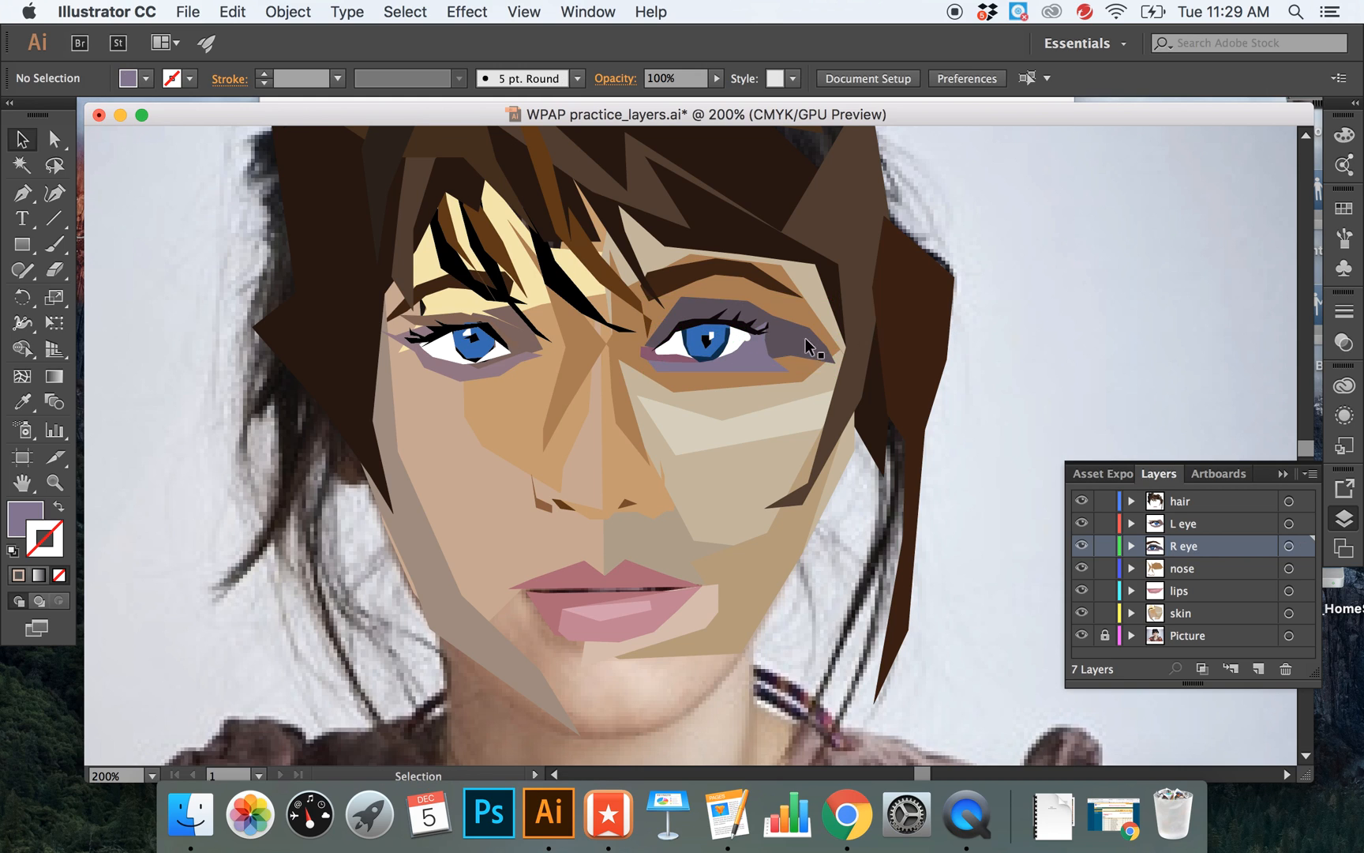
# - Select all artwork on the R eye layer, nudge it slightly down, and deselect it
pyautogui.click(1289, 546)
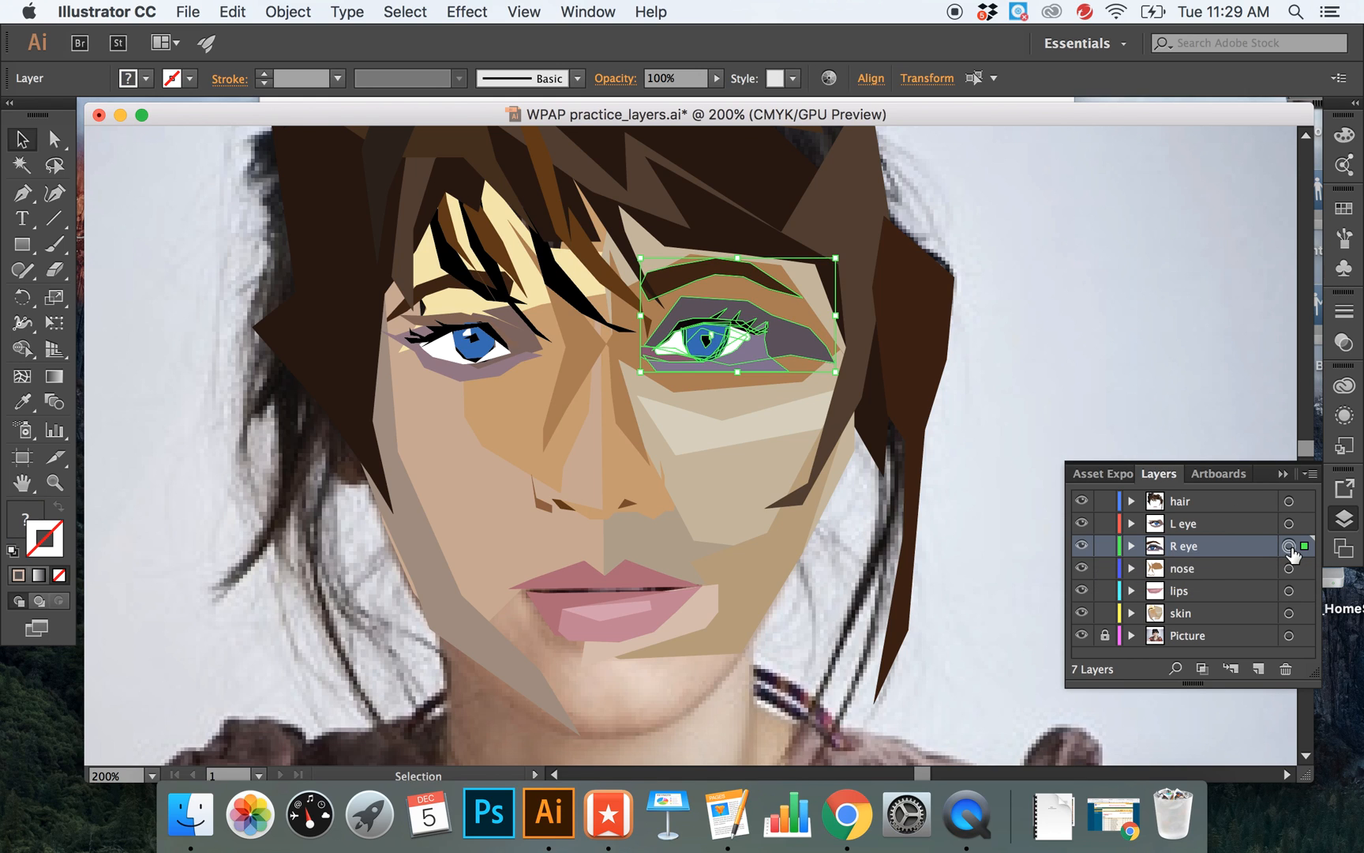
pyautogui.press('Left')
pyautogui.press('Left')
pyautogui.press('Left')
pyautogui.press('Left')
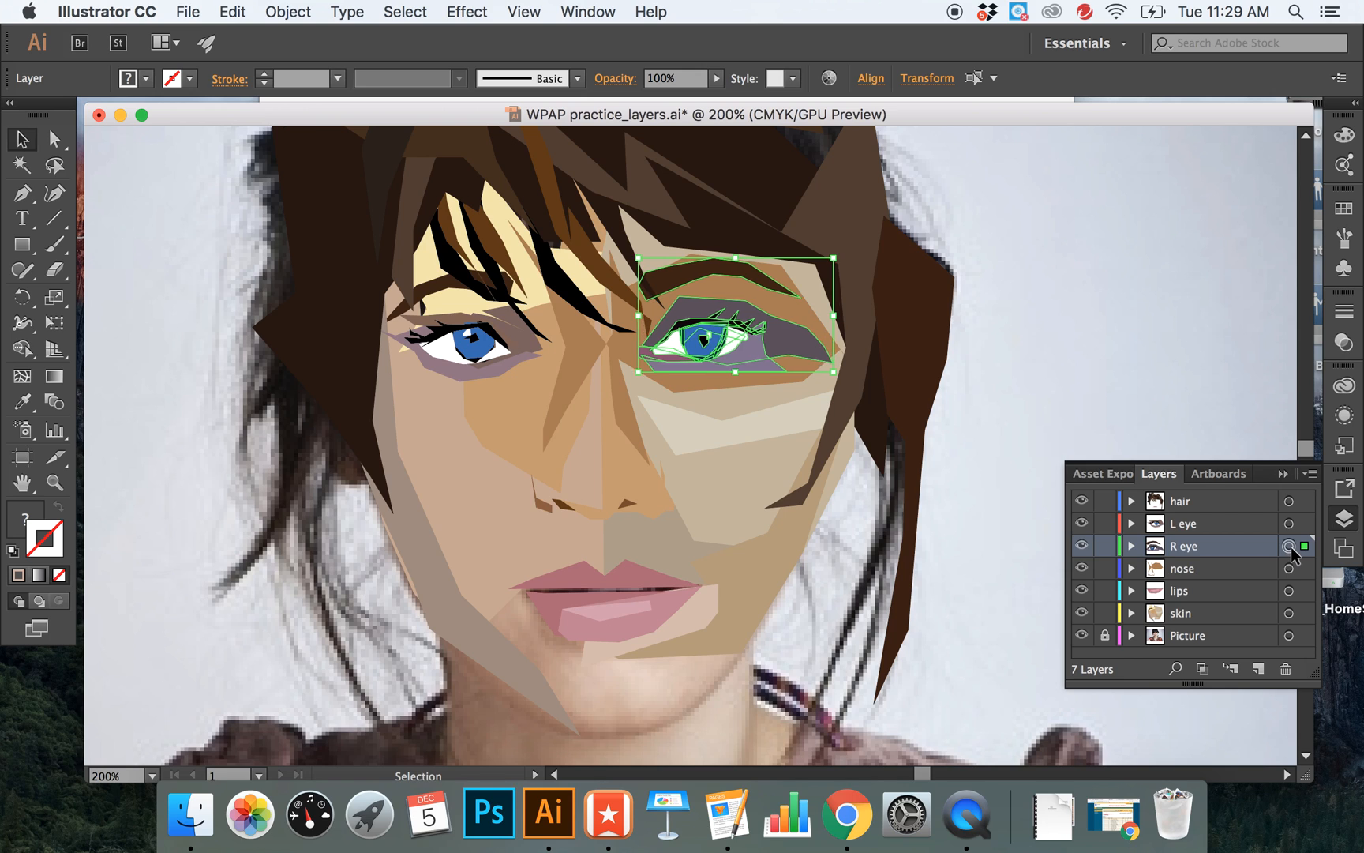
pyautogui.press('Right')
pyautogui.press('Right')
pyautogui.press('Right')
pyautogui.press('Right')
pyautogui.press('Right')
pyautogui.press('Down')
pyautogui.press('Down')
pyautogui.press('Down')
pyautogui.press('Up')
pyautogui.press('Up')
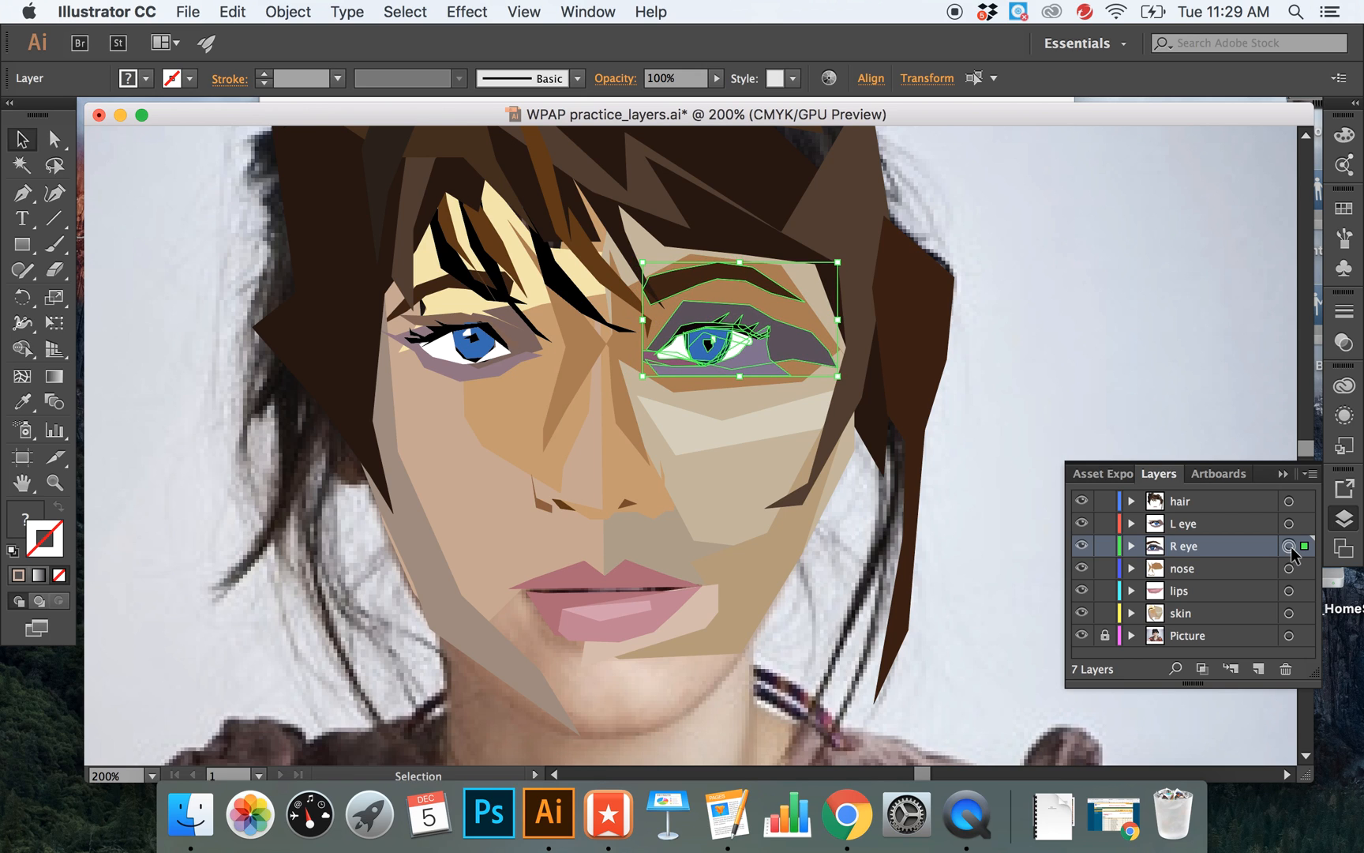
pyautogui.press('Left')
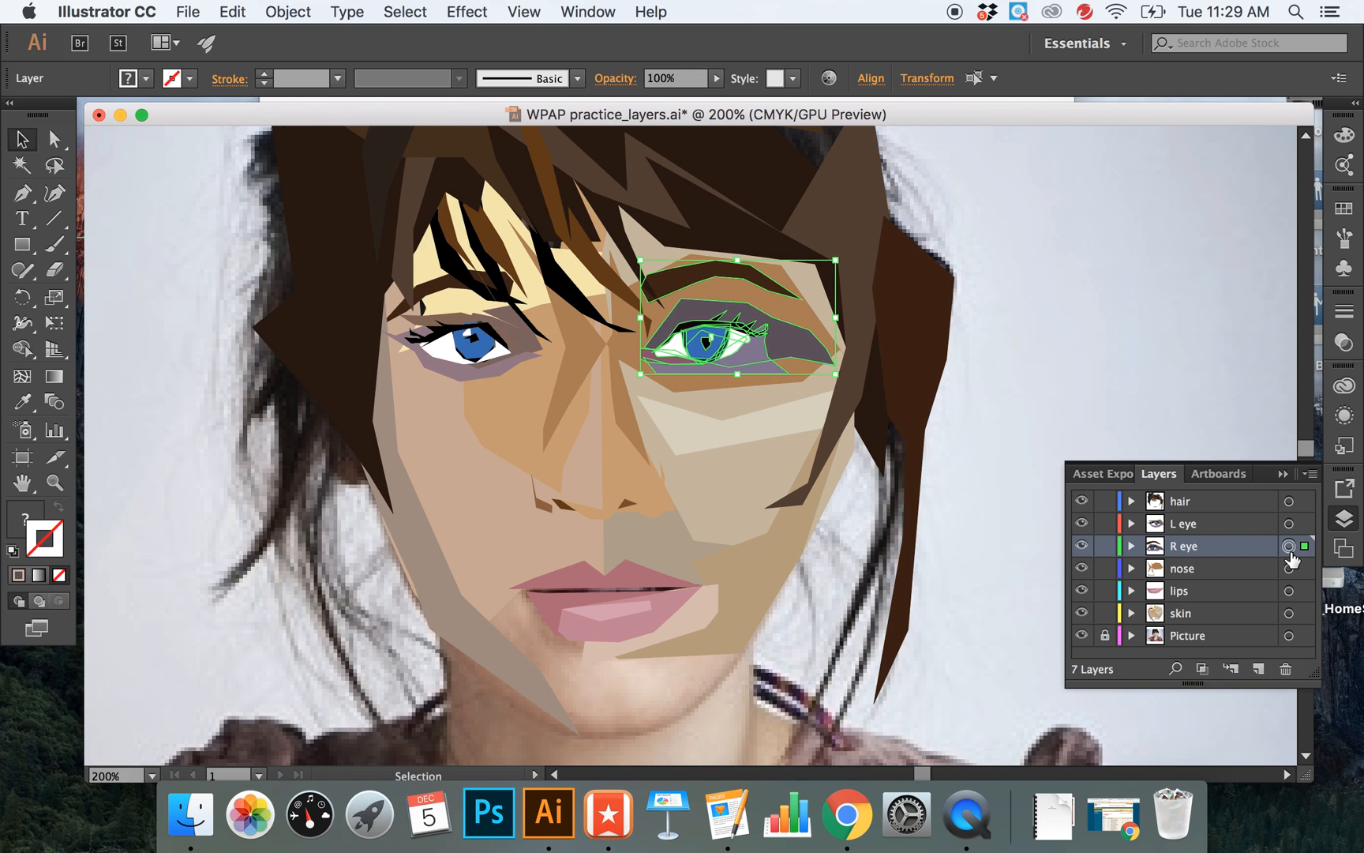
pyautogui.click(1175, 390)
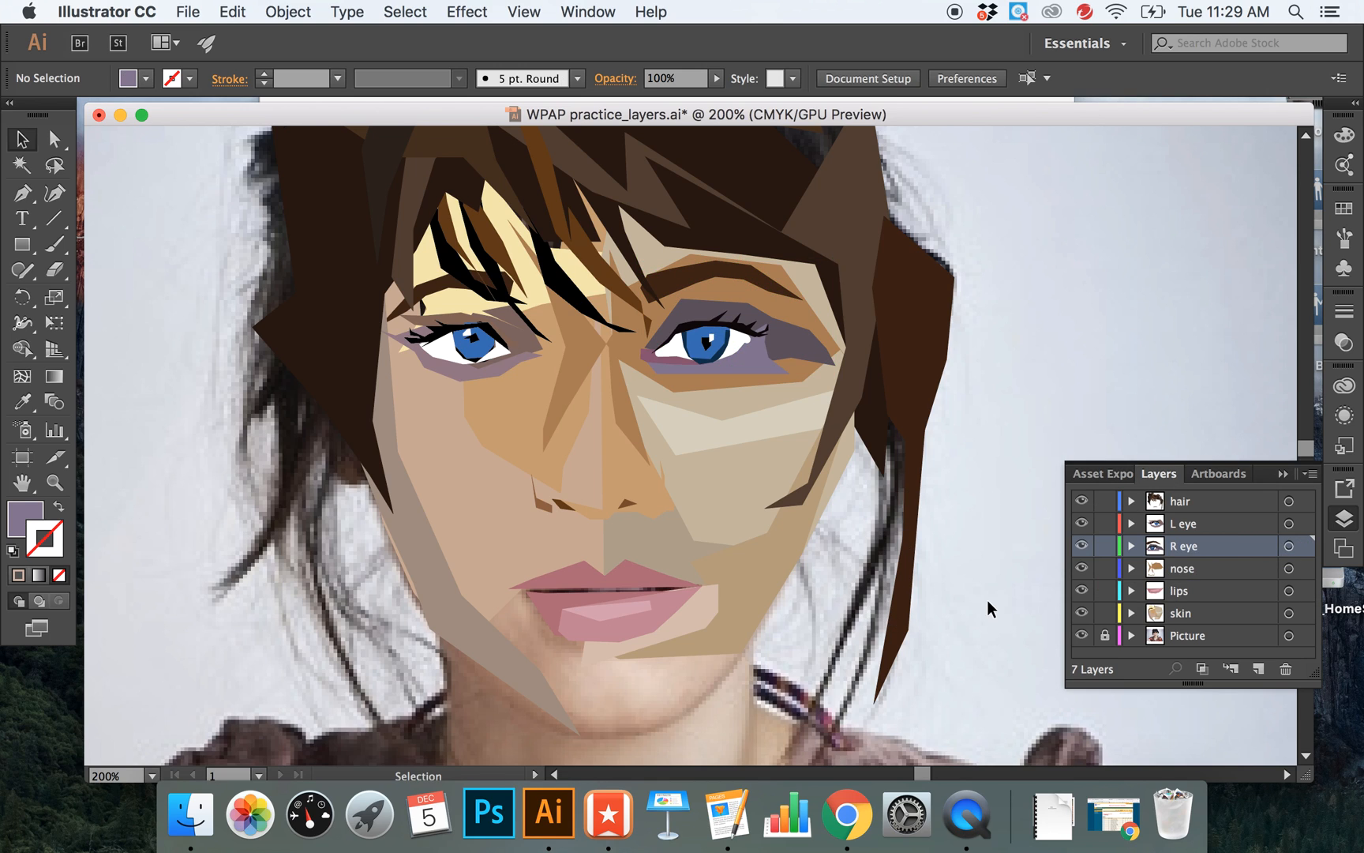
# - Draw a closed Pen tool shape between the left corner of the mouth and the chin on the R eye layer, and delete it
pyautogui.click(22, 193)
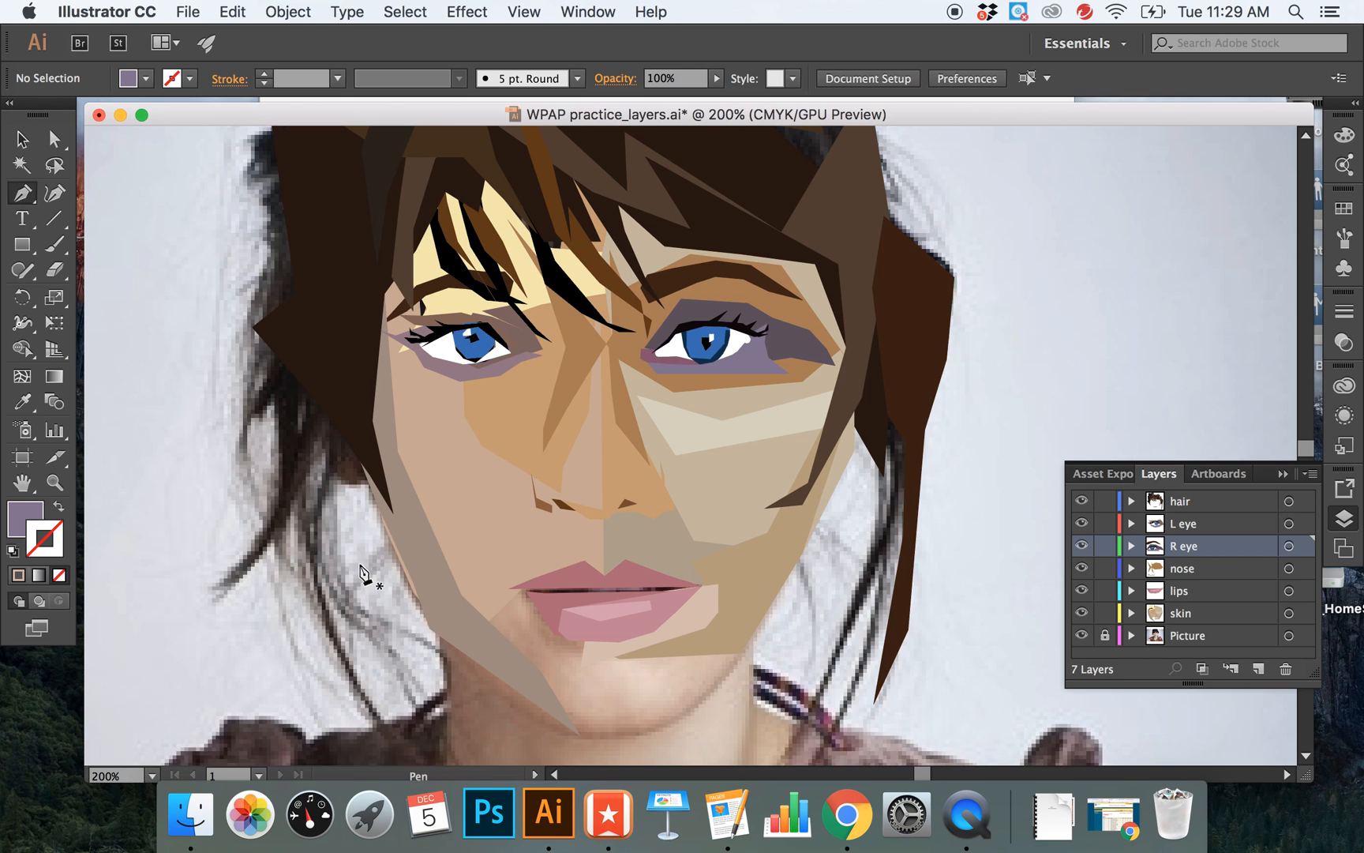
pyautogui.click(483, 627)
pyautogui.click(527, 591)
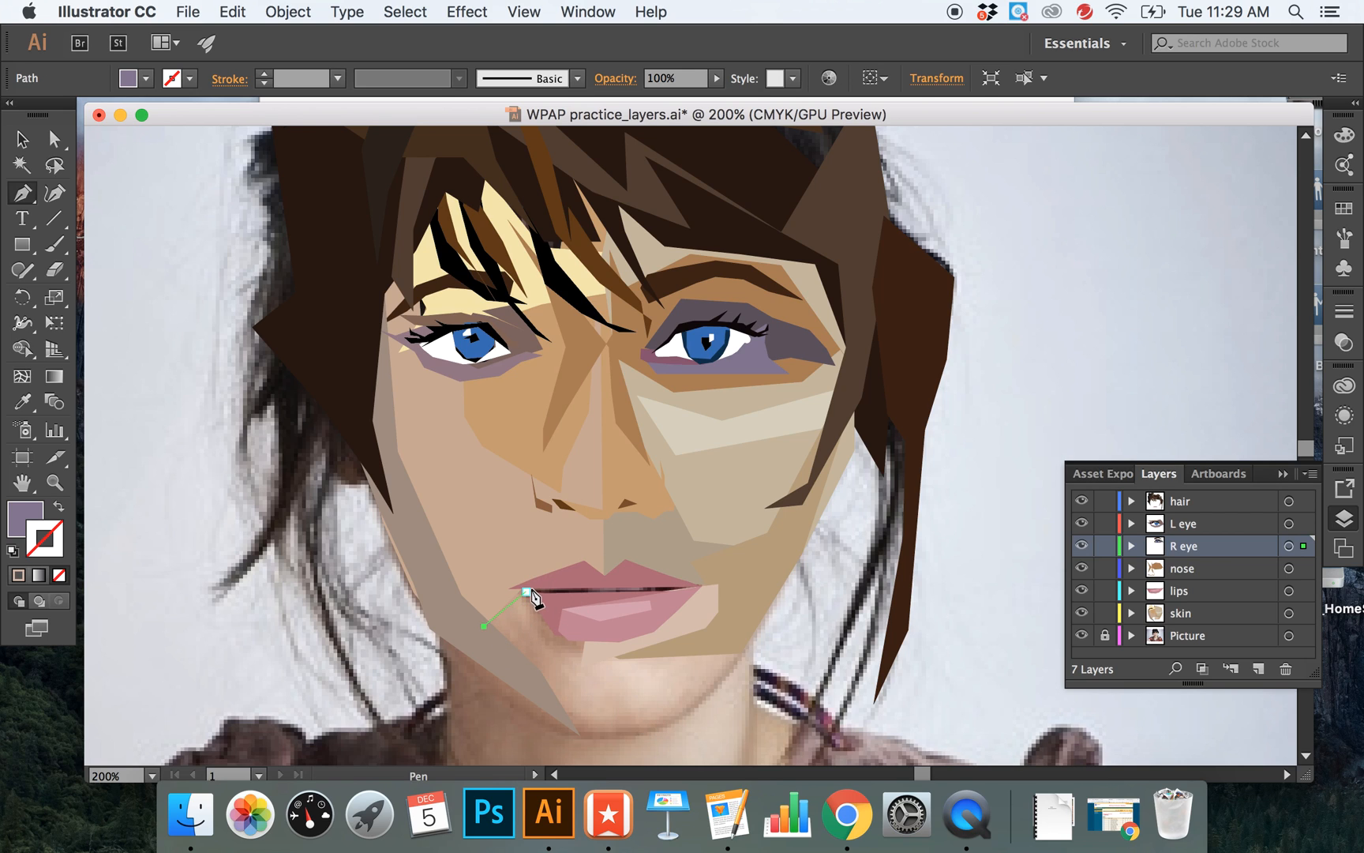
pyautogui.click(555, 635)
pyautogui.click(582, 637)
pyautogui.click(594, 647)
pyautogui.click(592, 705)
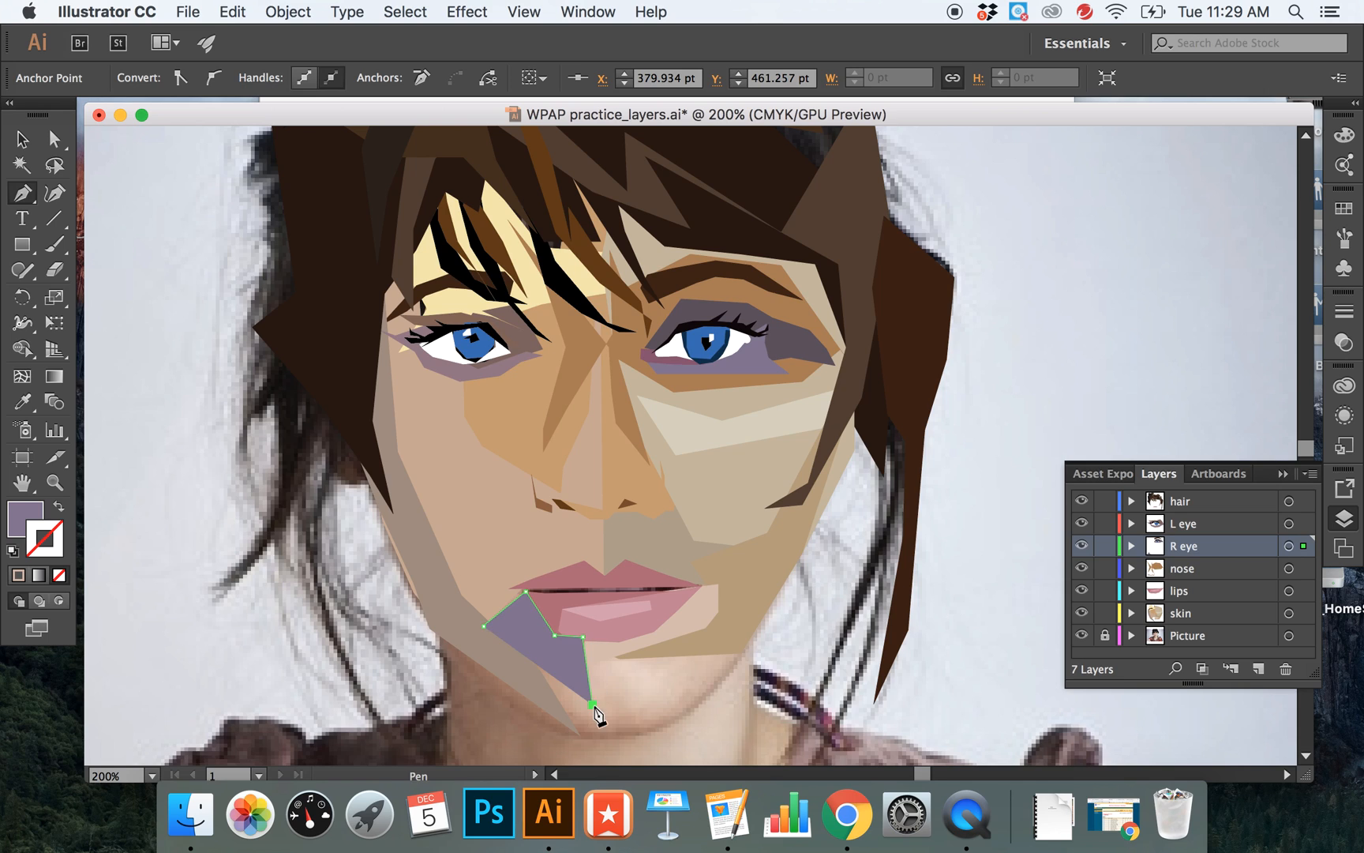
pyautogui.click(578, 713)
pyautogui.click(494, 661)
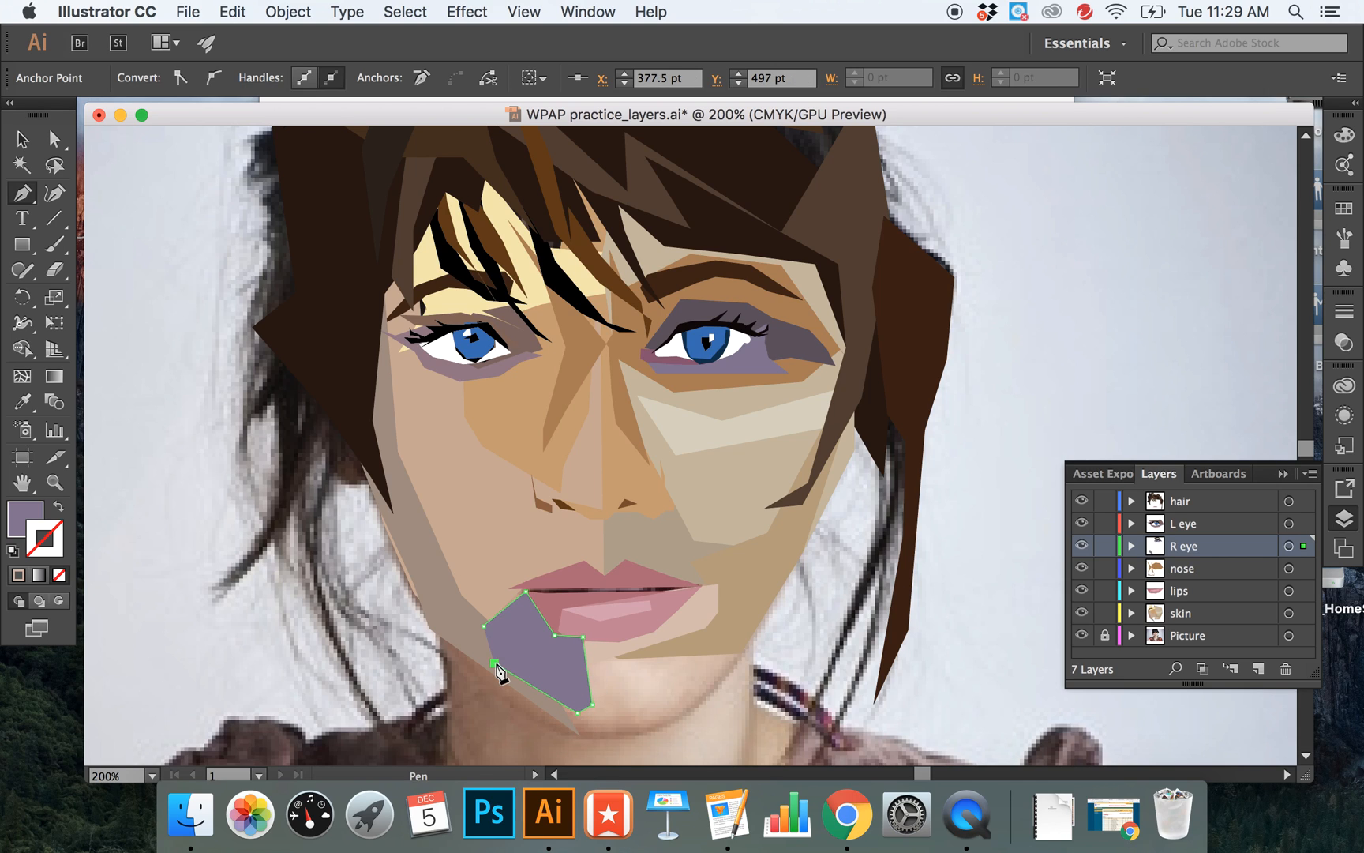
pyautogui.click(483, 628)
pyautogui.press('v')
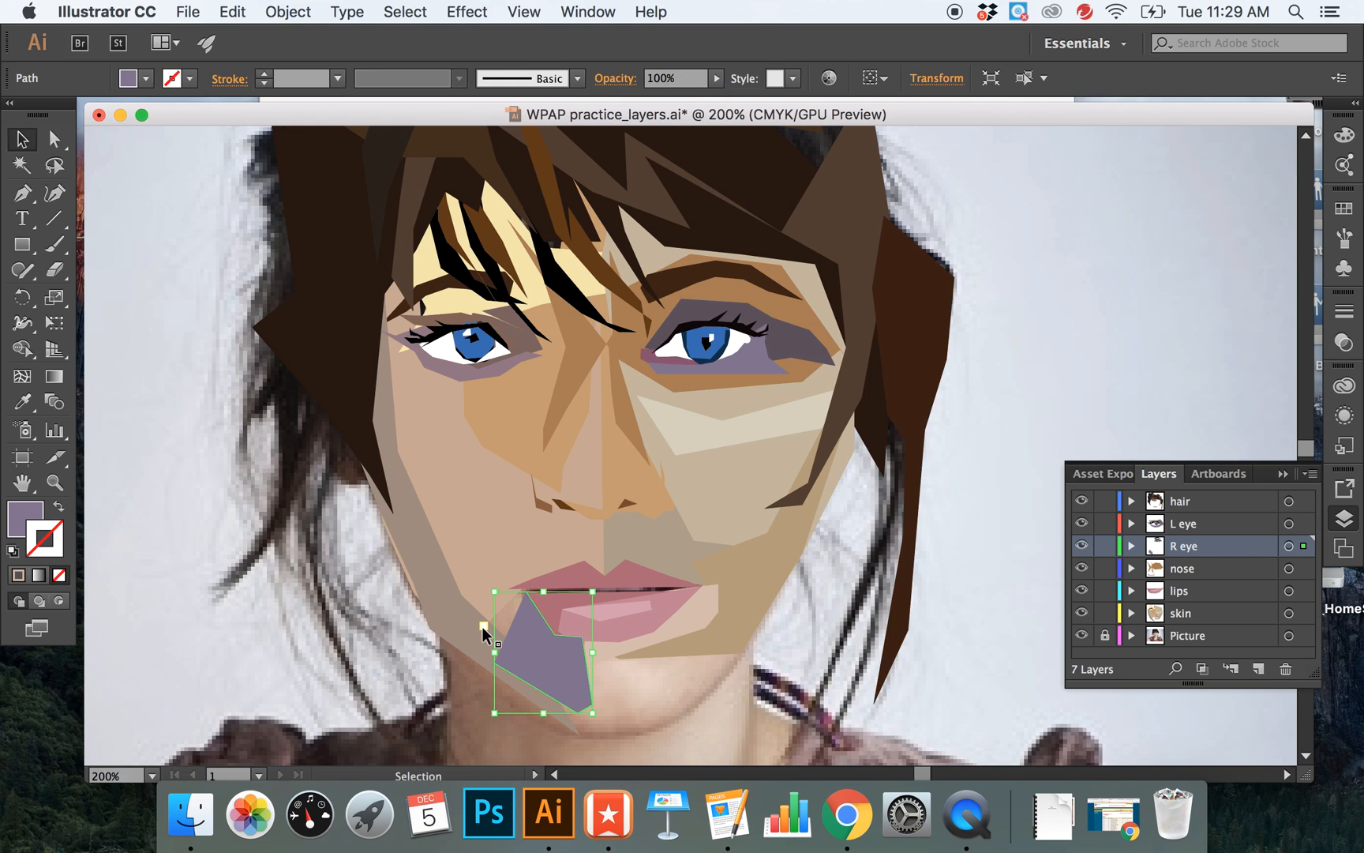
pyautogui.press('Delete')
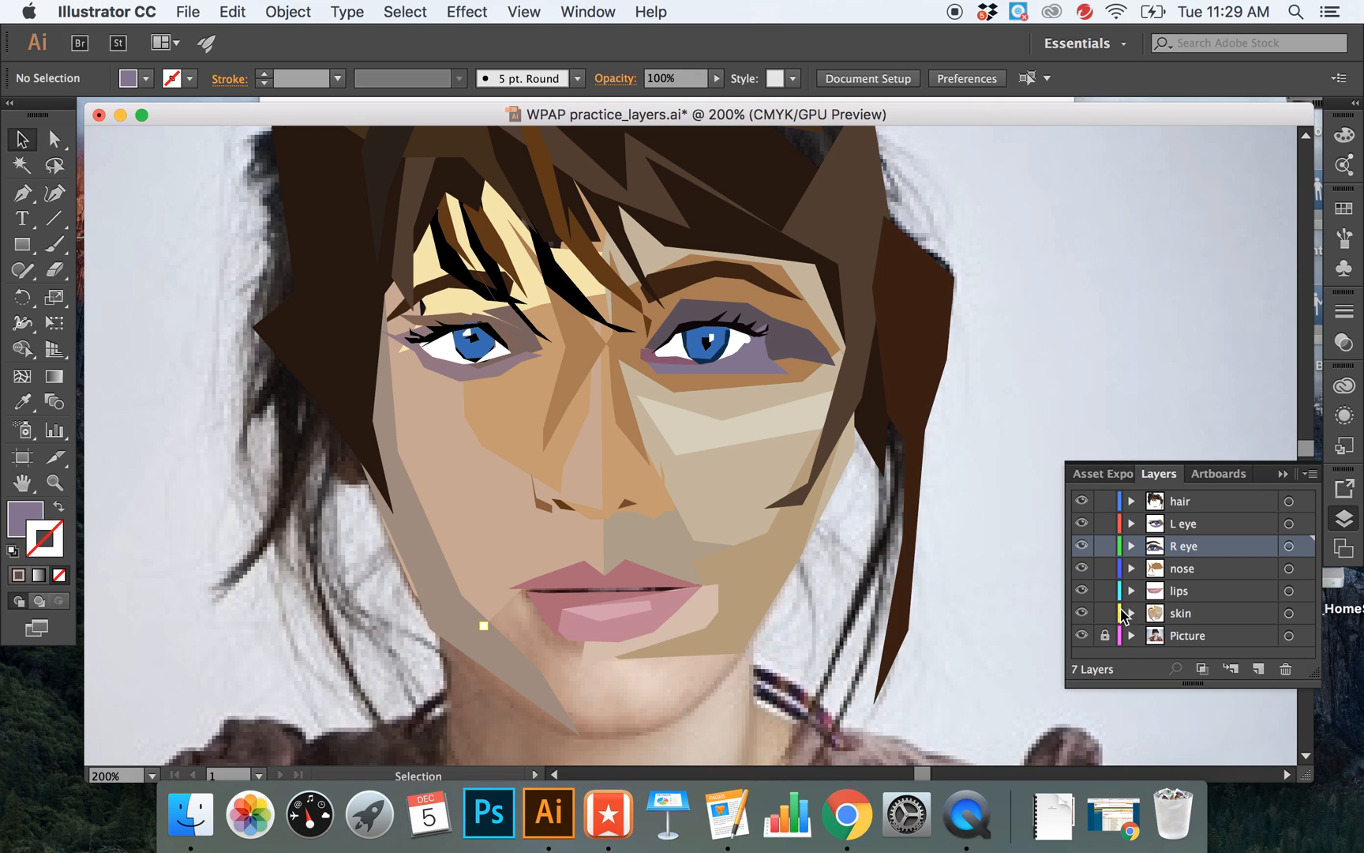
# - Expand the skin layer to examine its individual paths, and collapse it again
pyautogui.click(1128, 618)
pyautogui.scroll(-5, 1188, 585)
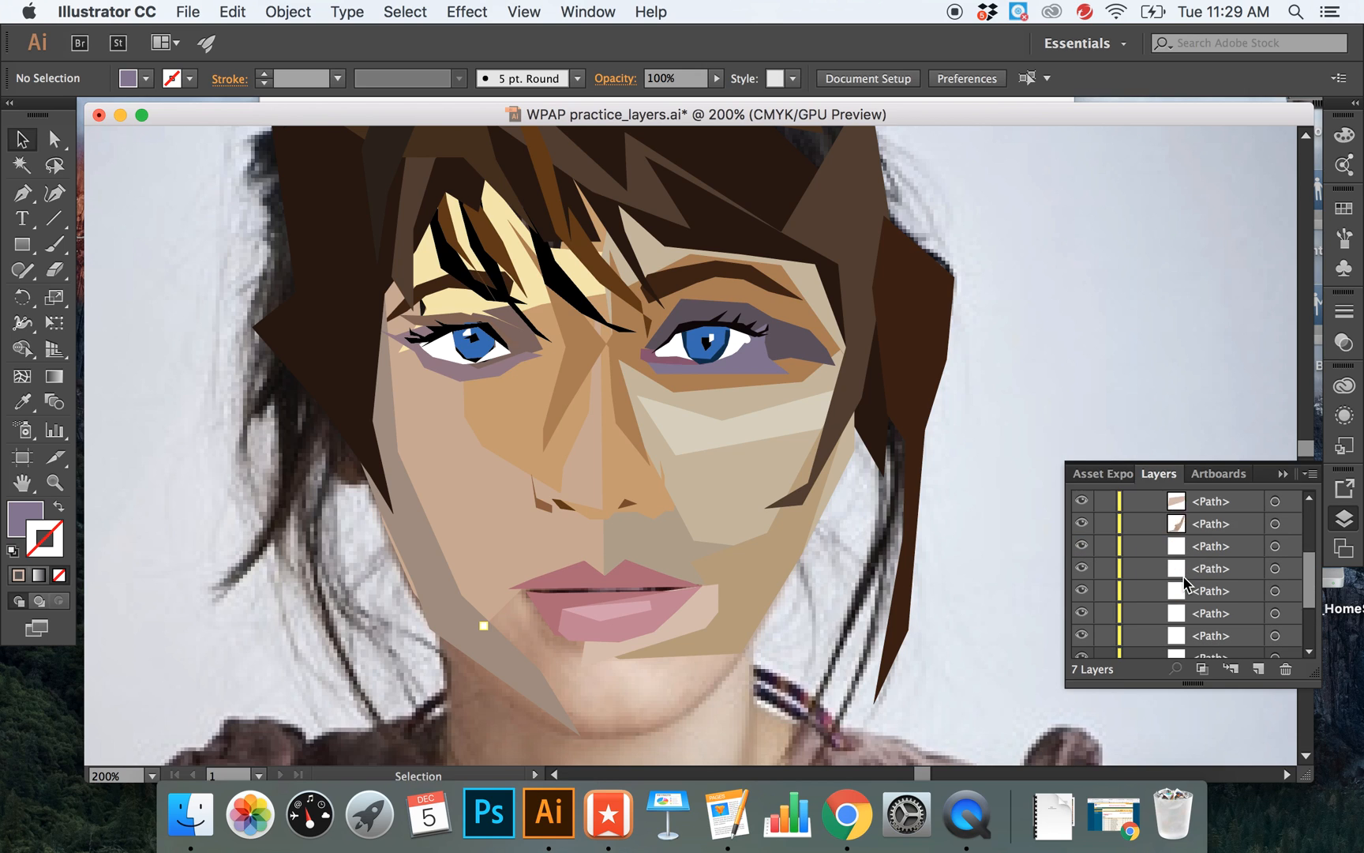
pyautogui.scroll(4, 1168, 552)
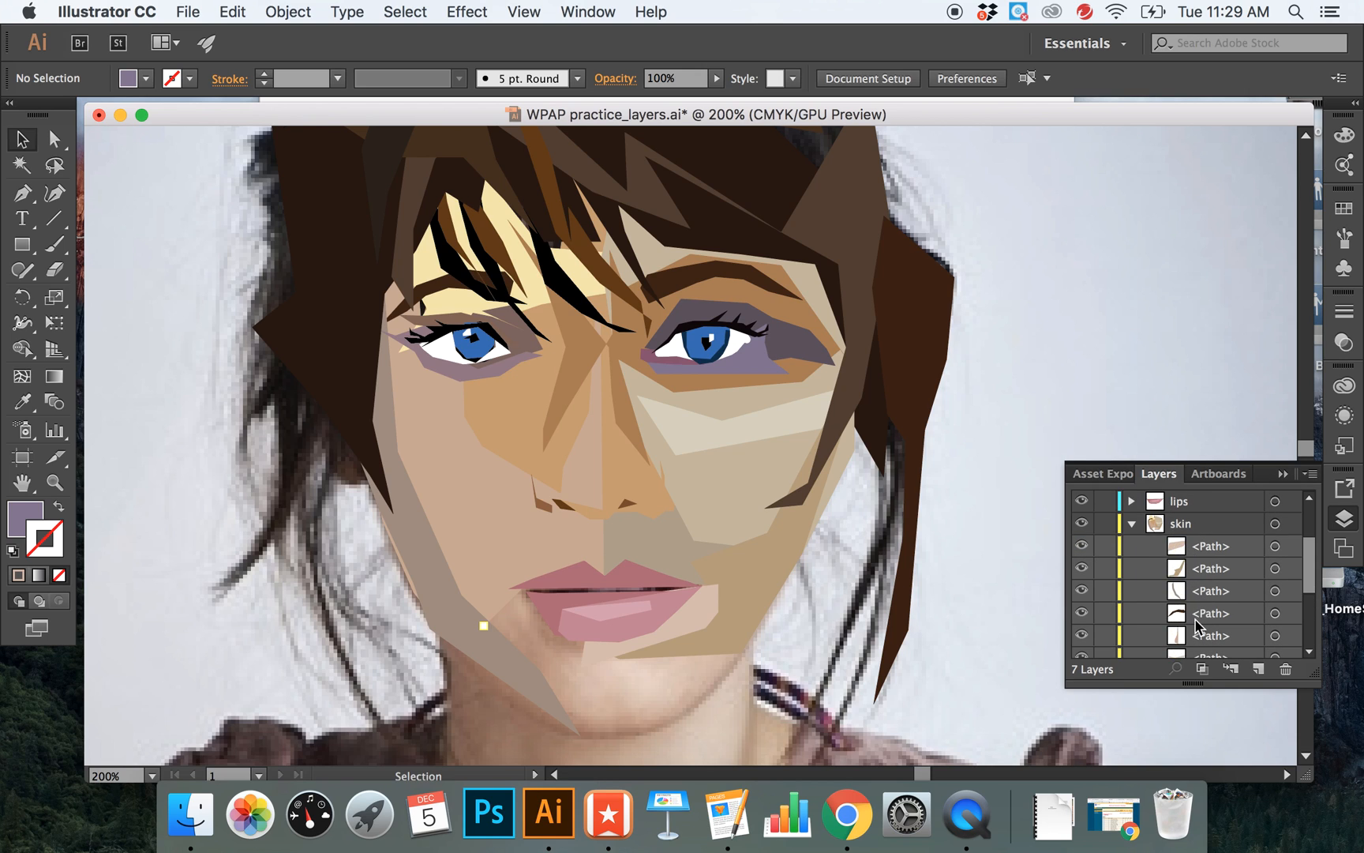
pyautogui.click(1131, 524)
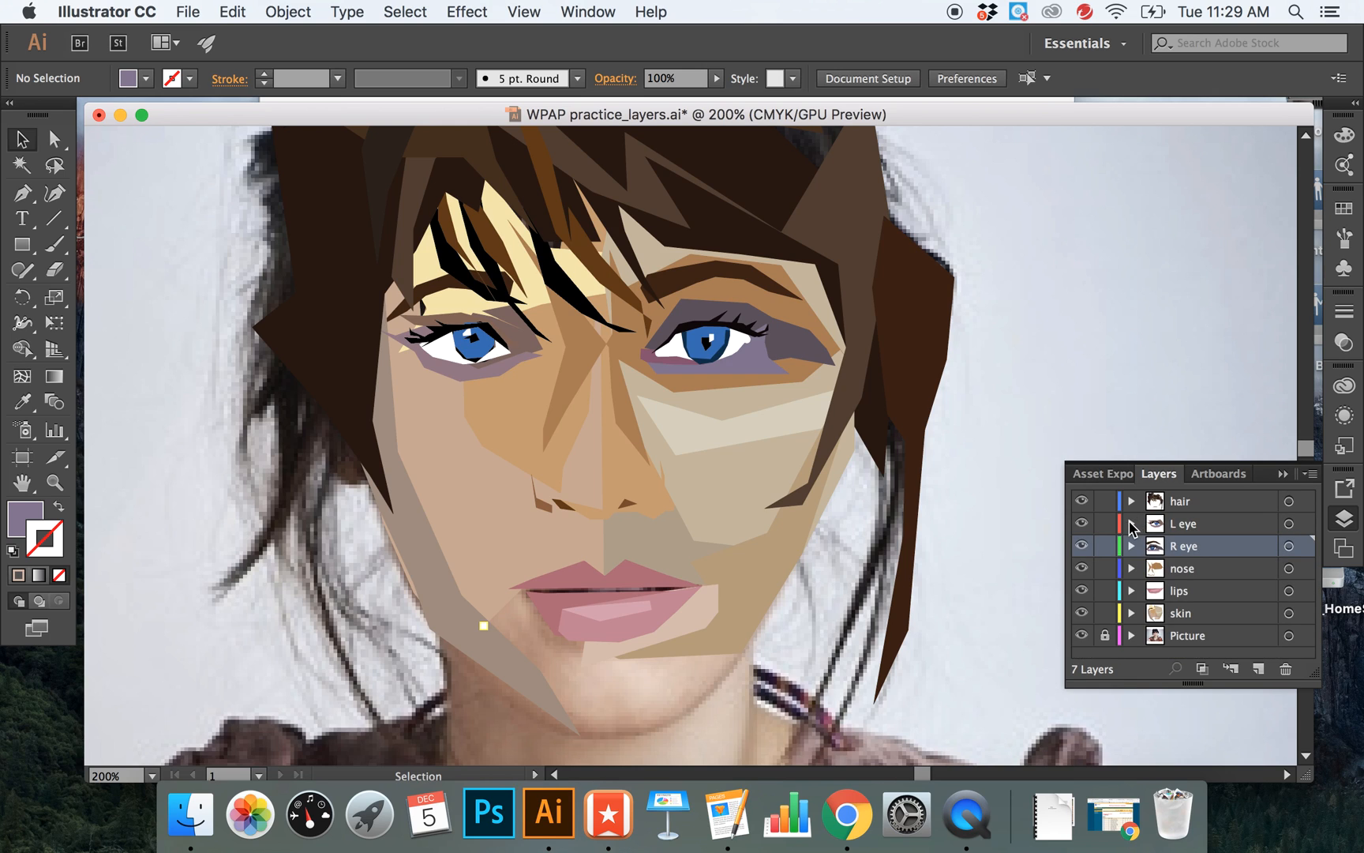
# - Make the lips layer the active layer
pyautogui.click(1211, 612)
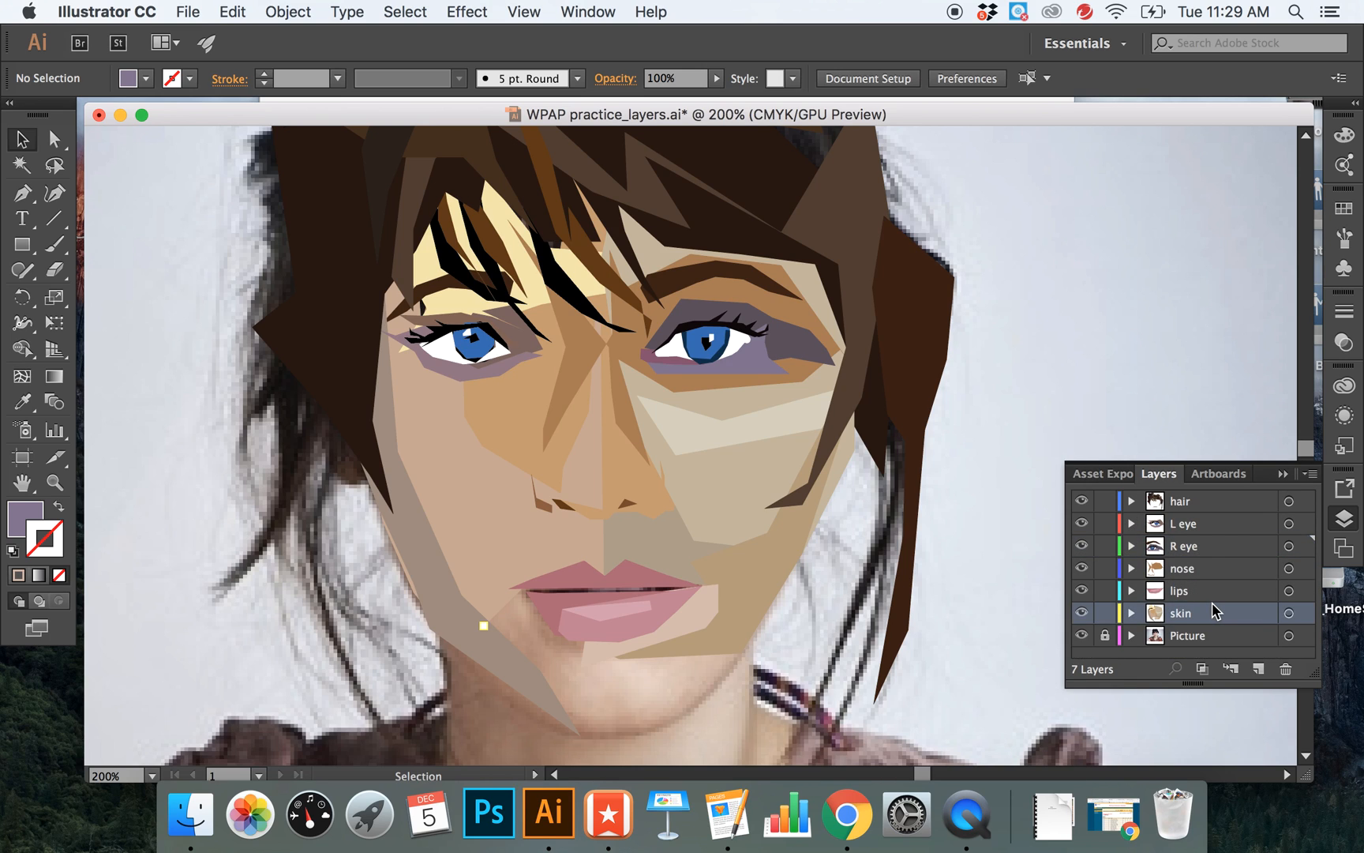
pyautogui.click(1213, 598)
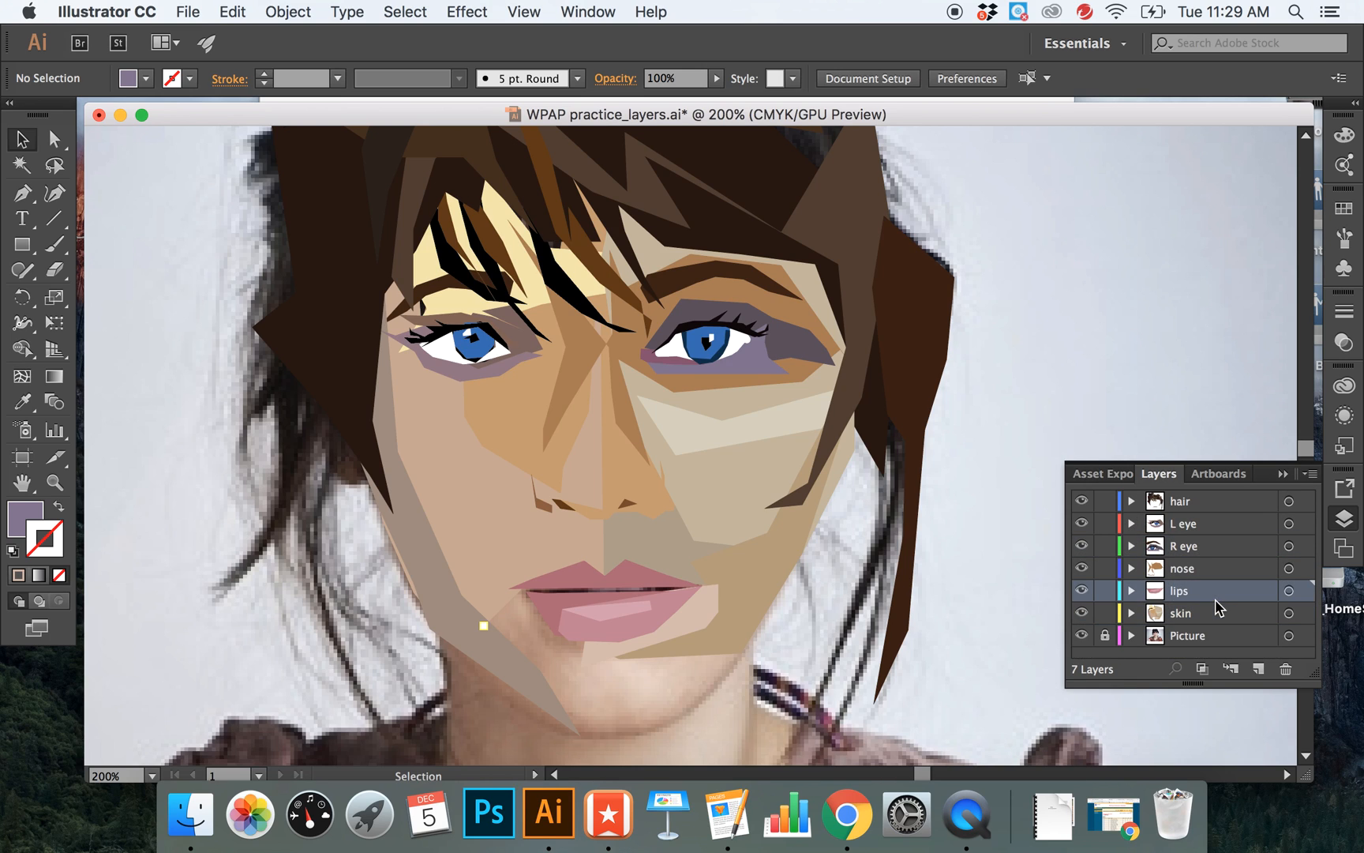
pyautogui.press('p')
pyautogui.click(533, 637)
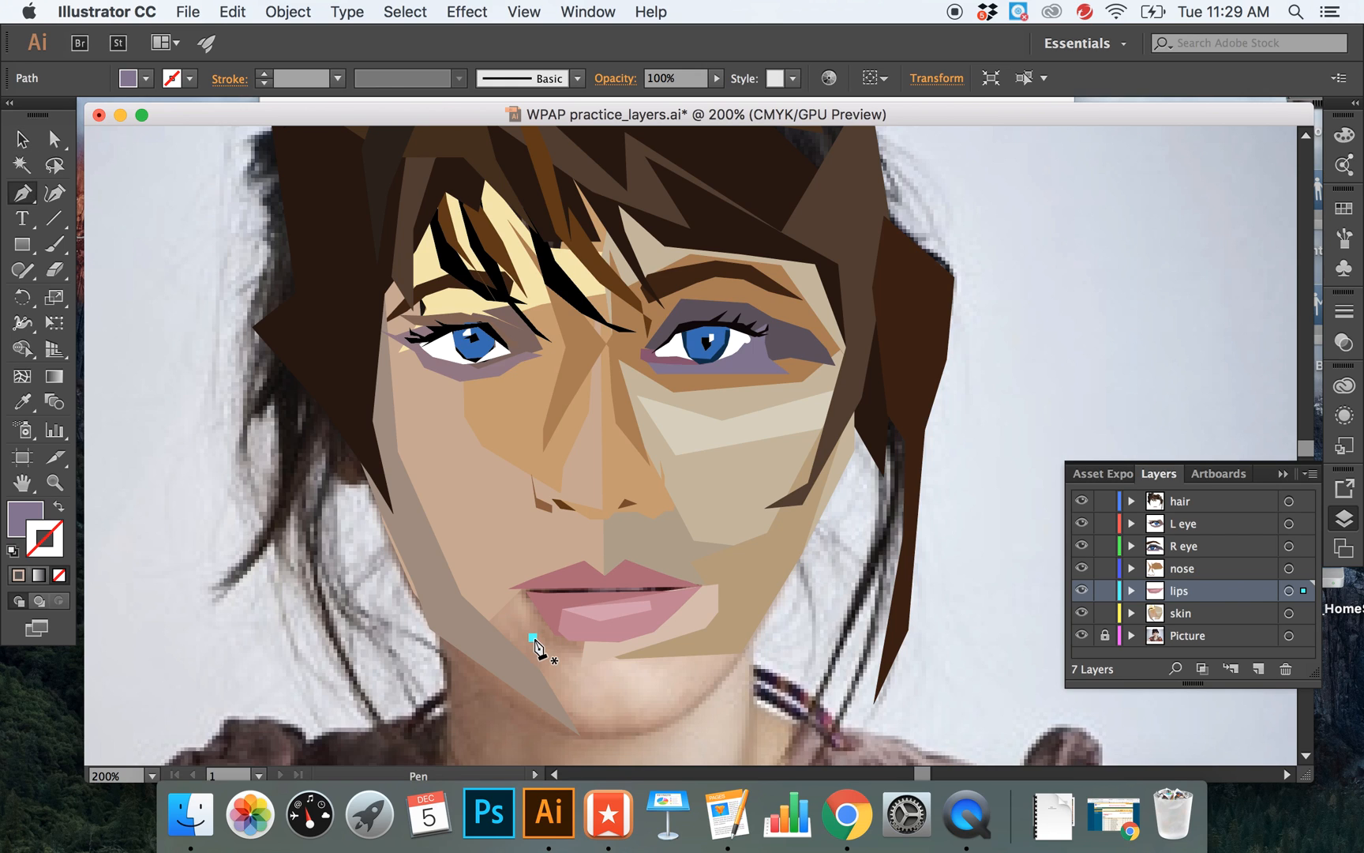
pyautogui.click(483, 626)
pyautogui.press('v')
pyautogui.press('super+shift+a')
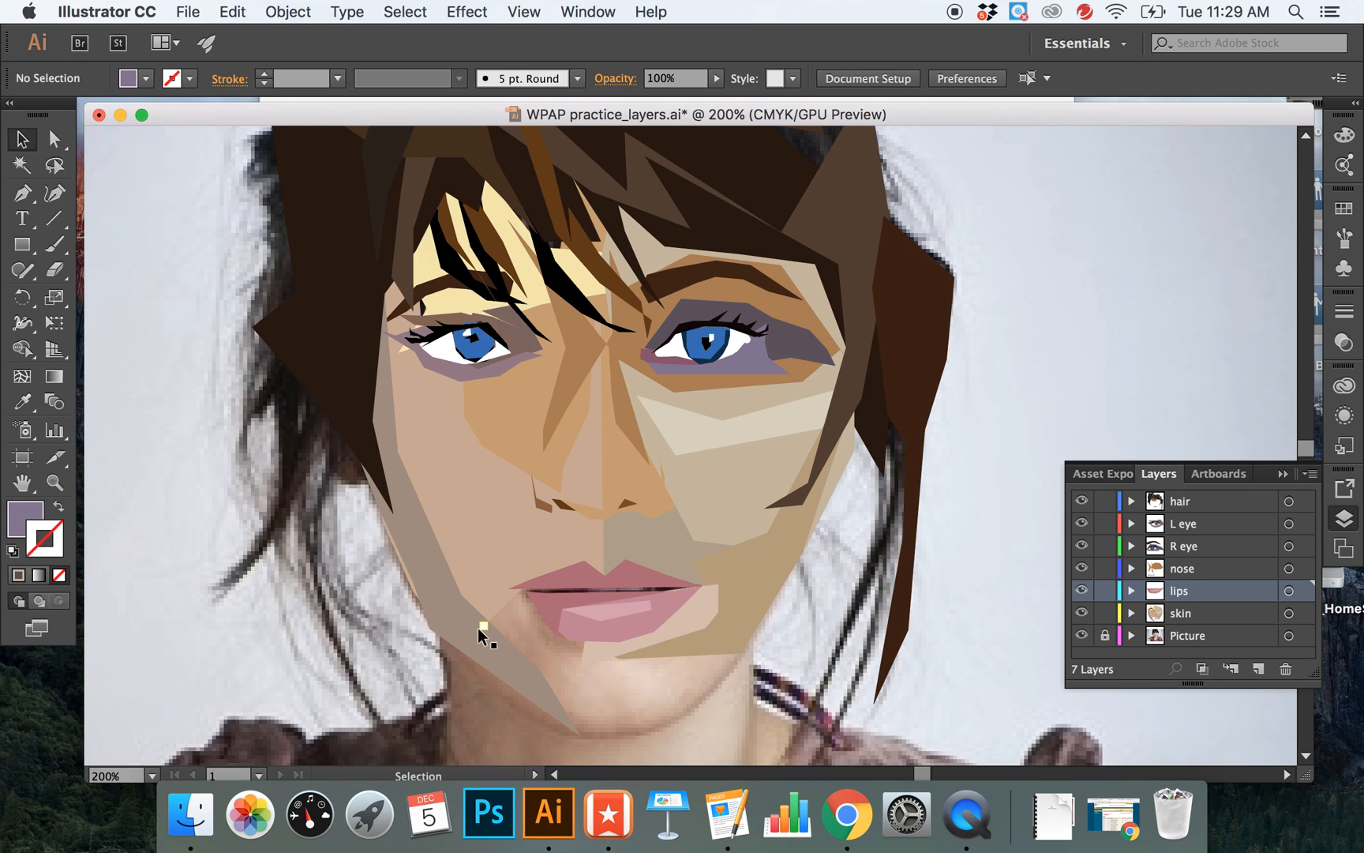
# - Draw a closed Pen tool shape on the lips layer covering the skin from the left mouth corner down to the chin
pyautogui.press('p')
pyautogui.click(472, 622)
pyautogui.click(529, 567)
pyautogui.click(610, 637)
pyautogui.click(602, 724)
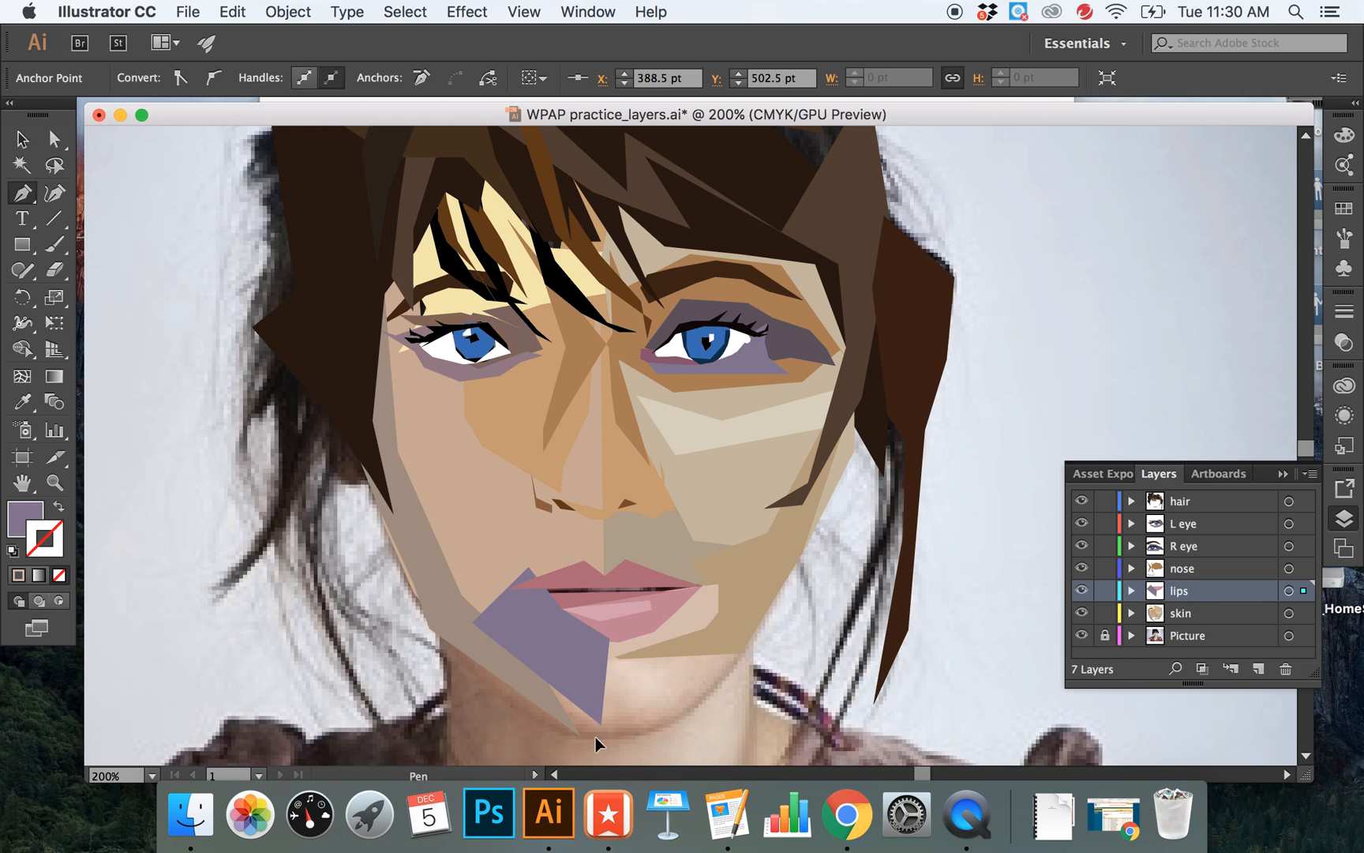
pyautogui.click(471, 623)
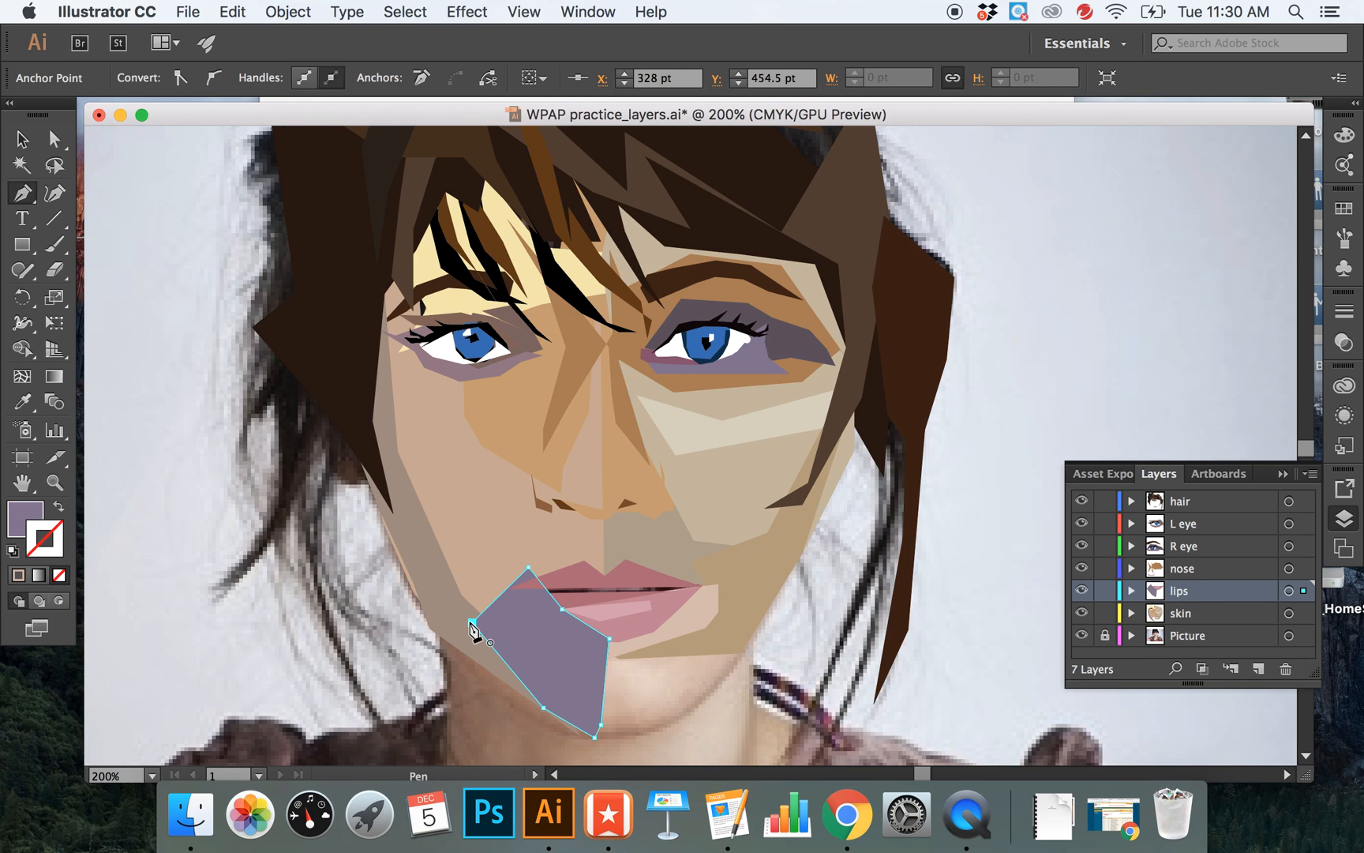
# - Send the new chin shape backward two levels, behind the overlapping lip shapes
pyautogui.press('super+bracketleft')
pyautogui.press('super+bracketleft')
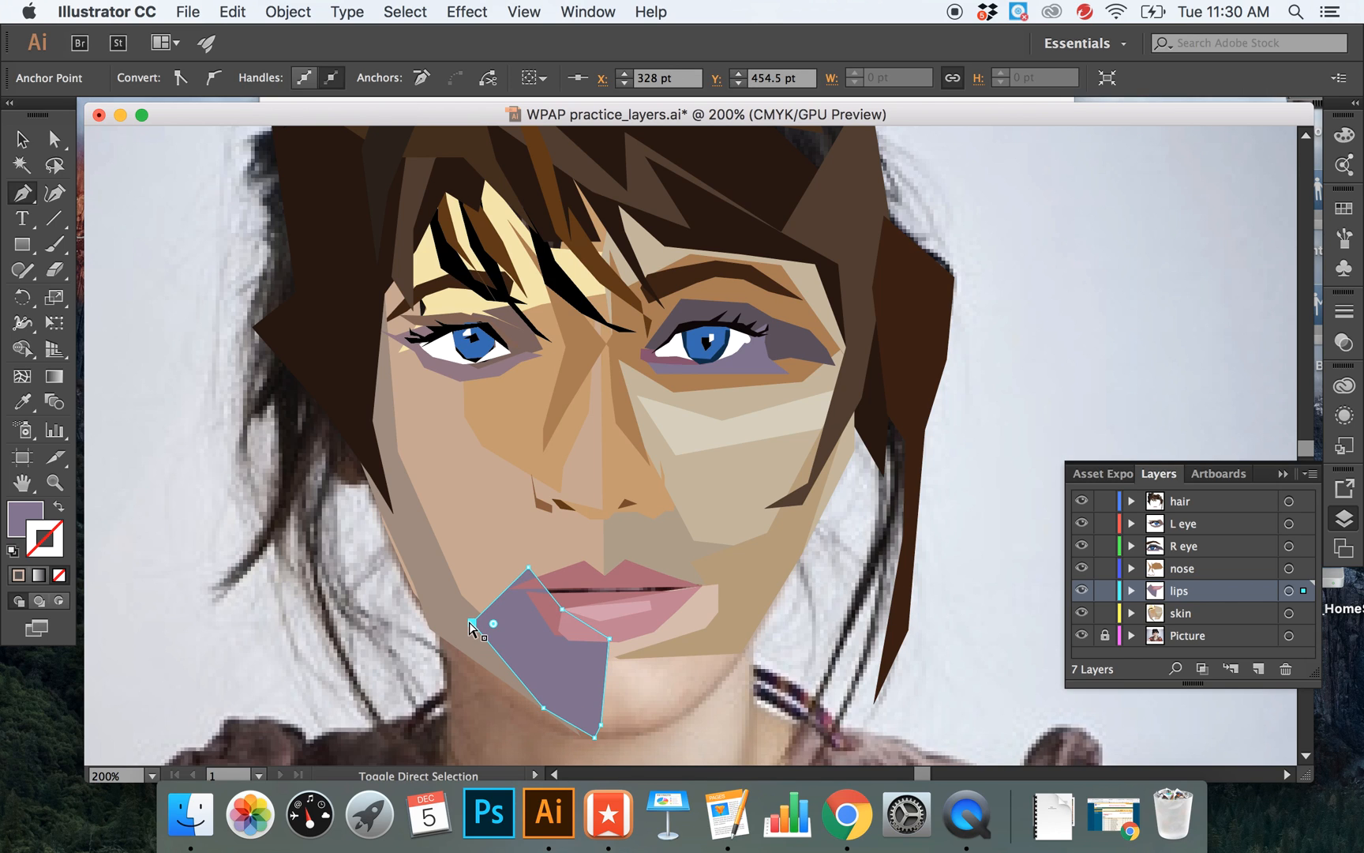
pyautogui.press('v')
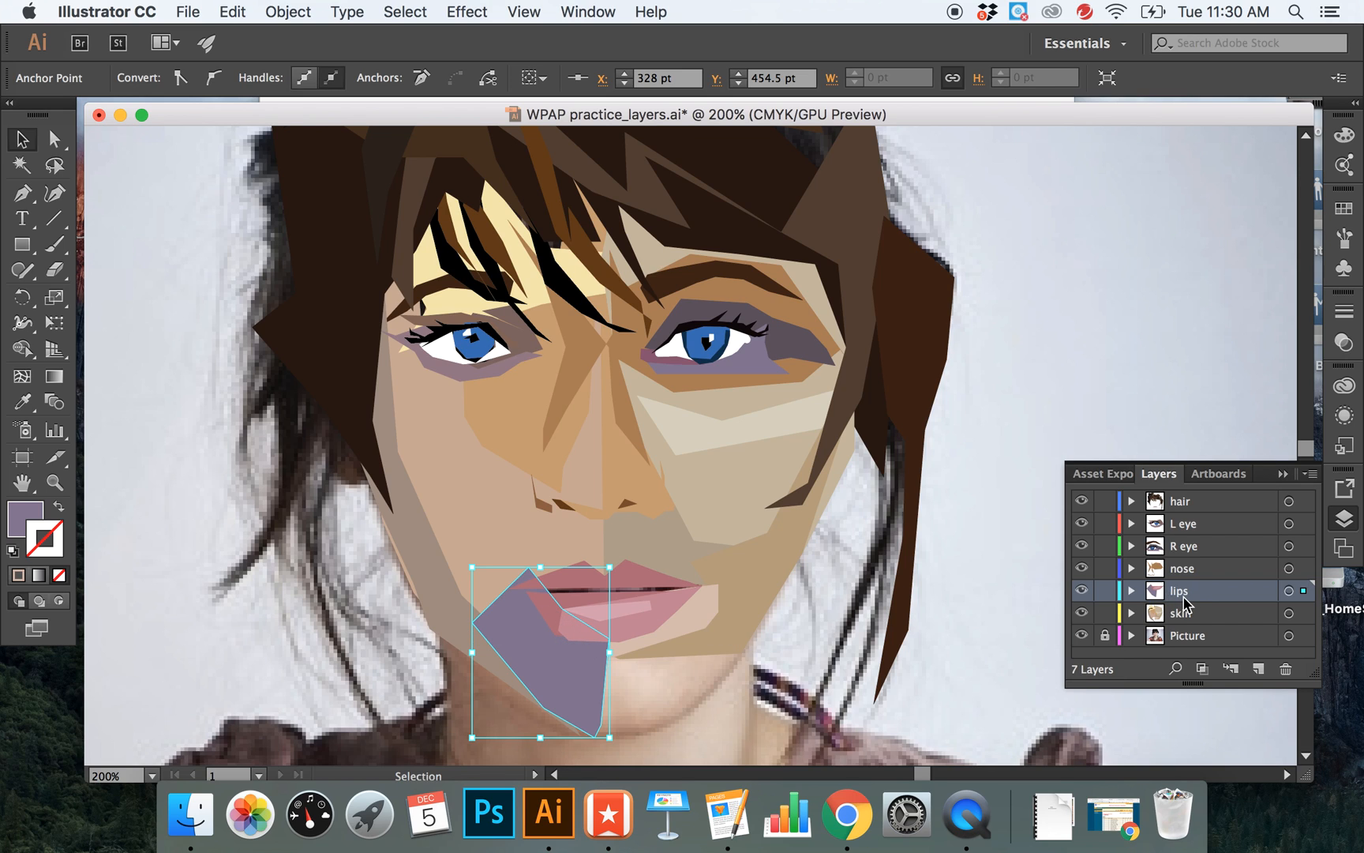
# - Cut the purple chin shape from the lips layer and paste it in place on the skin layer
pyautogui.click(569, 670)
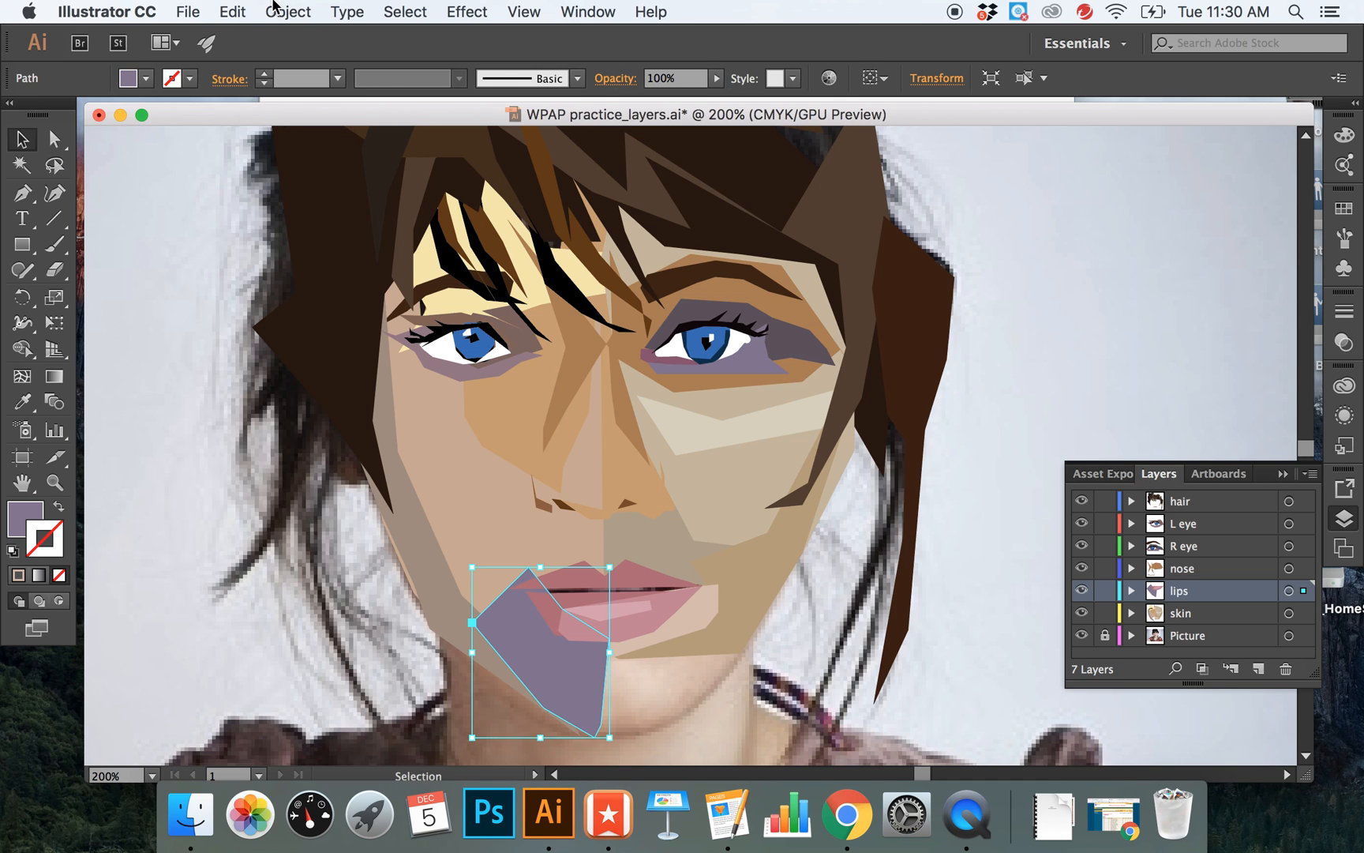
pyautogui.click(230, 11)
pyautogui.click(314, 96)
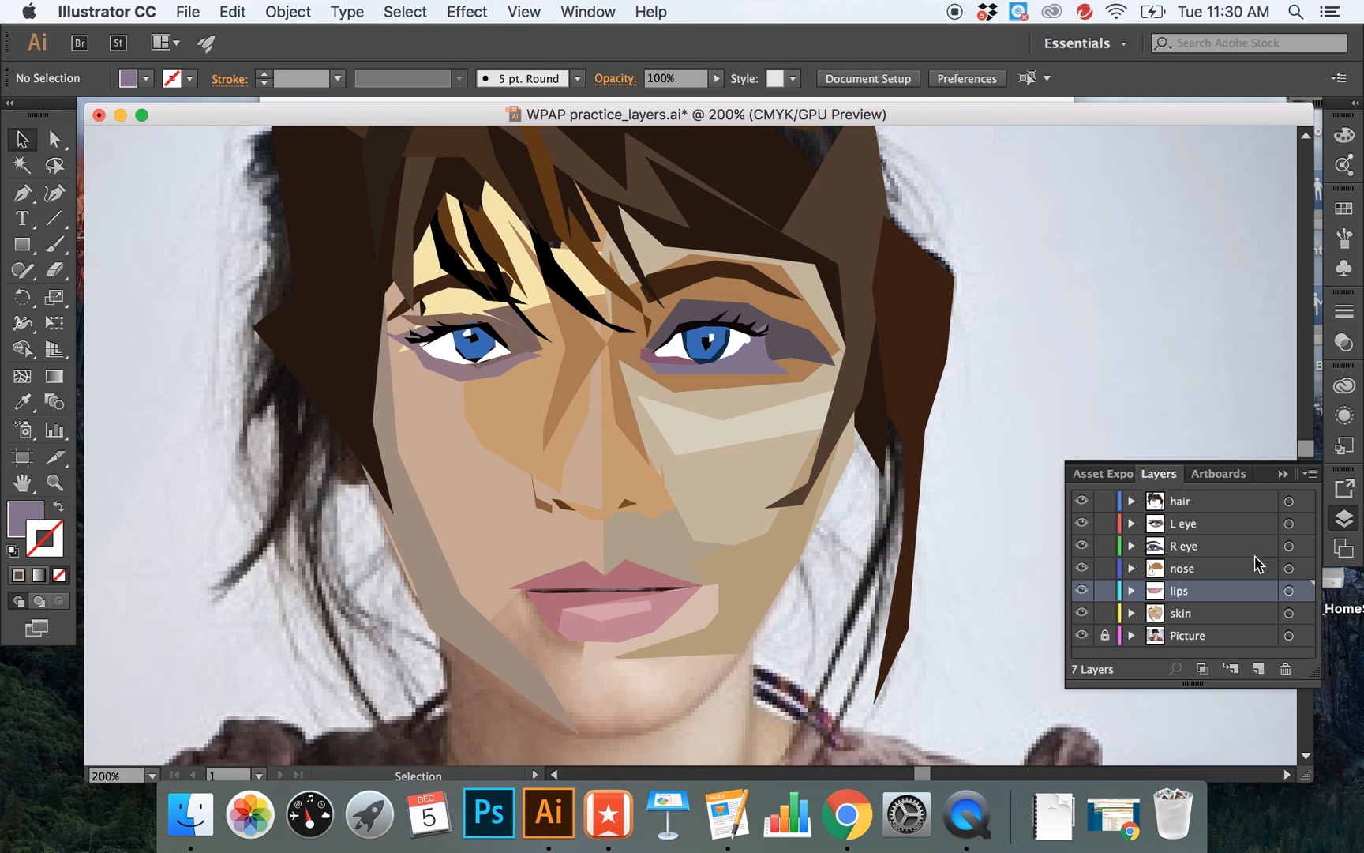
pyautogui.click(1204, 619)
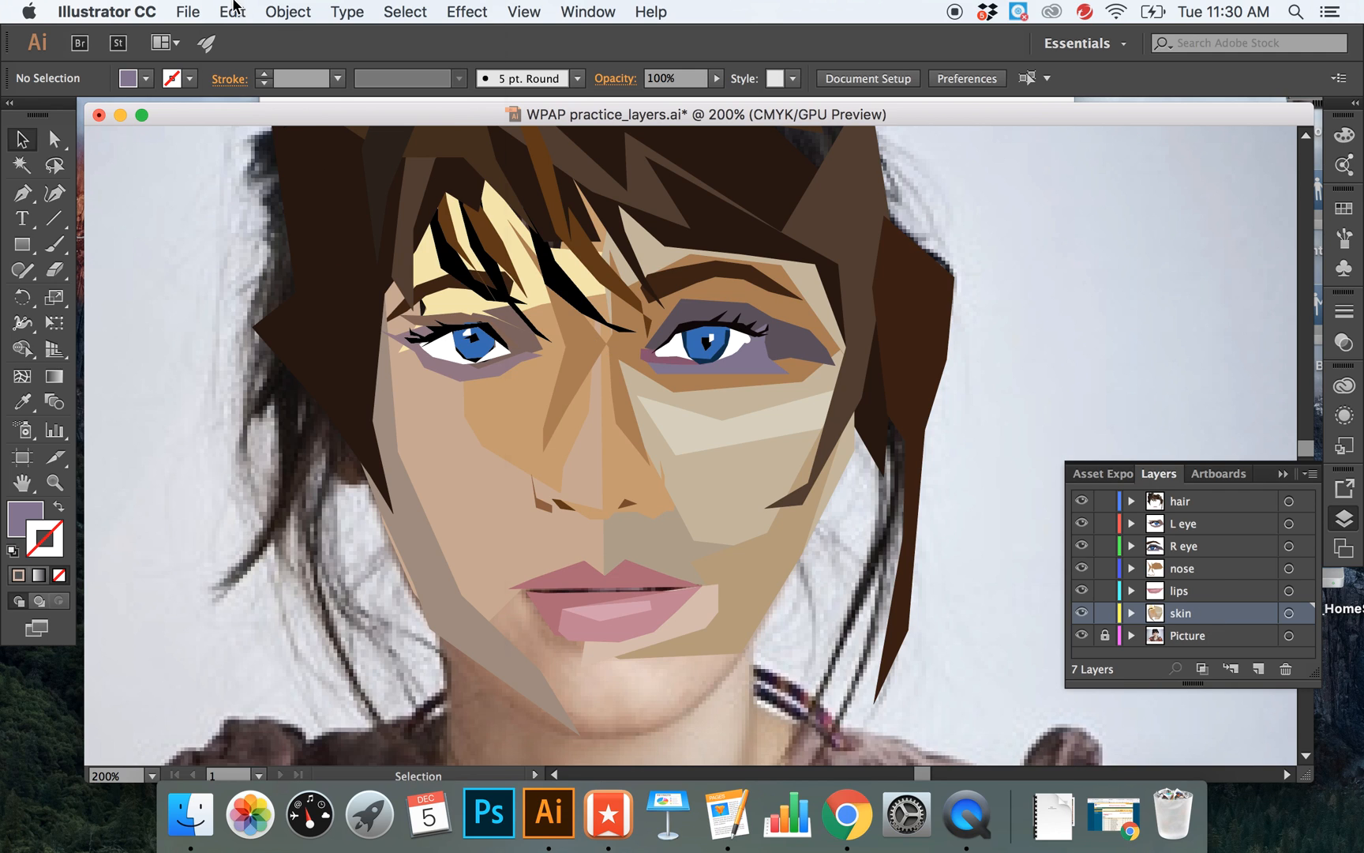
pyautogui.click(234, 10)
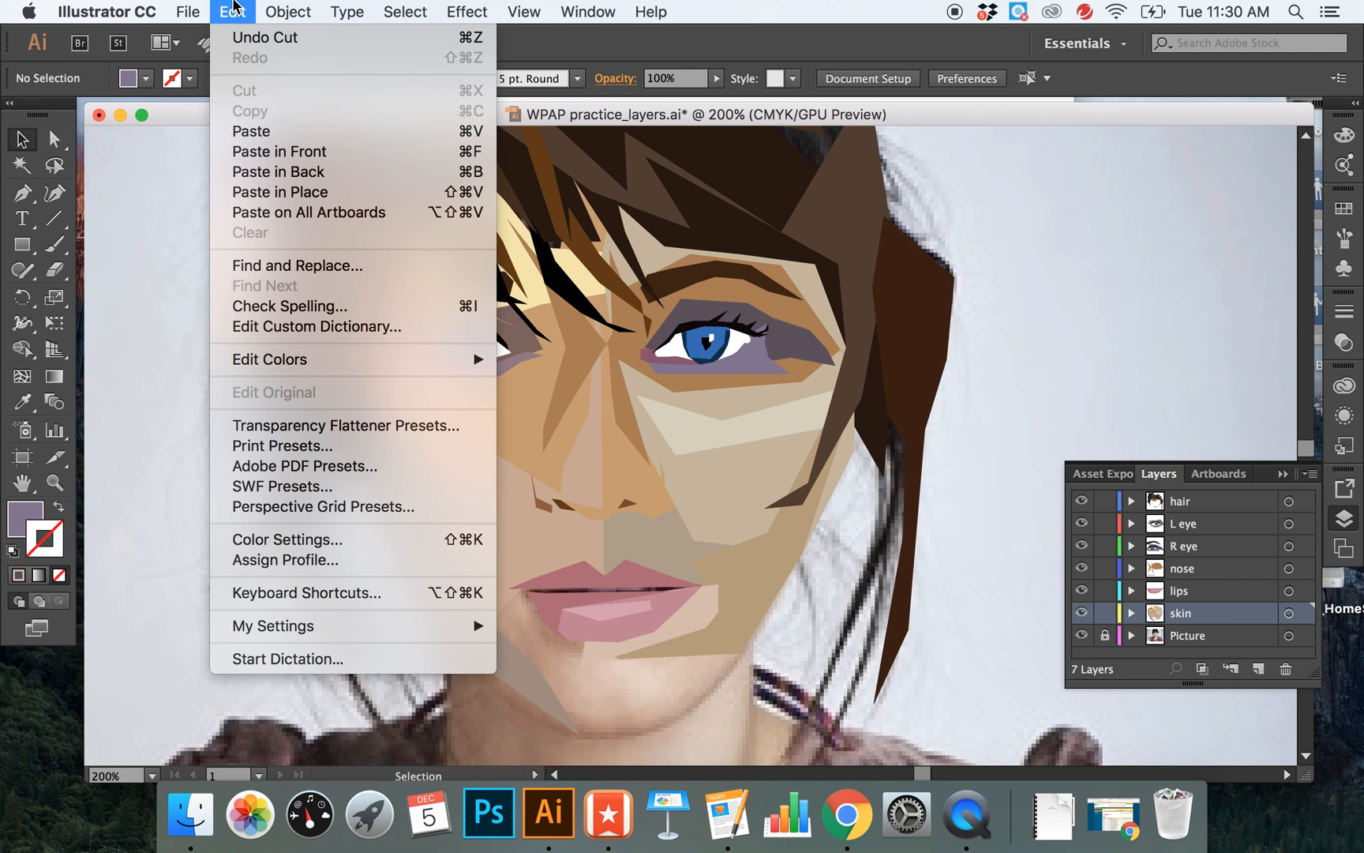
pyautogui.click(289, 192)
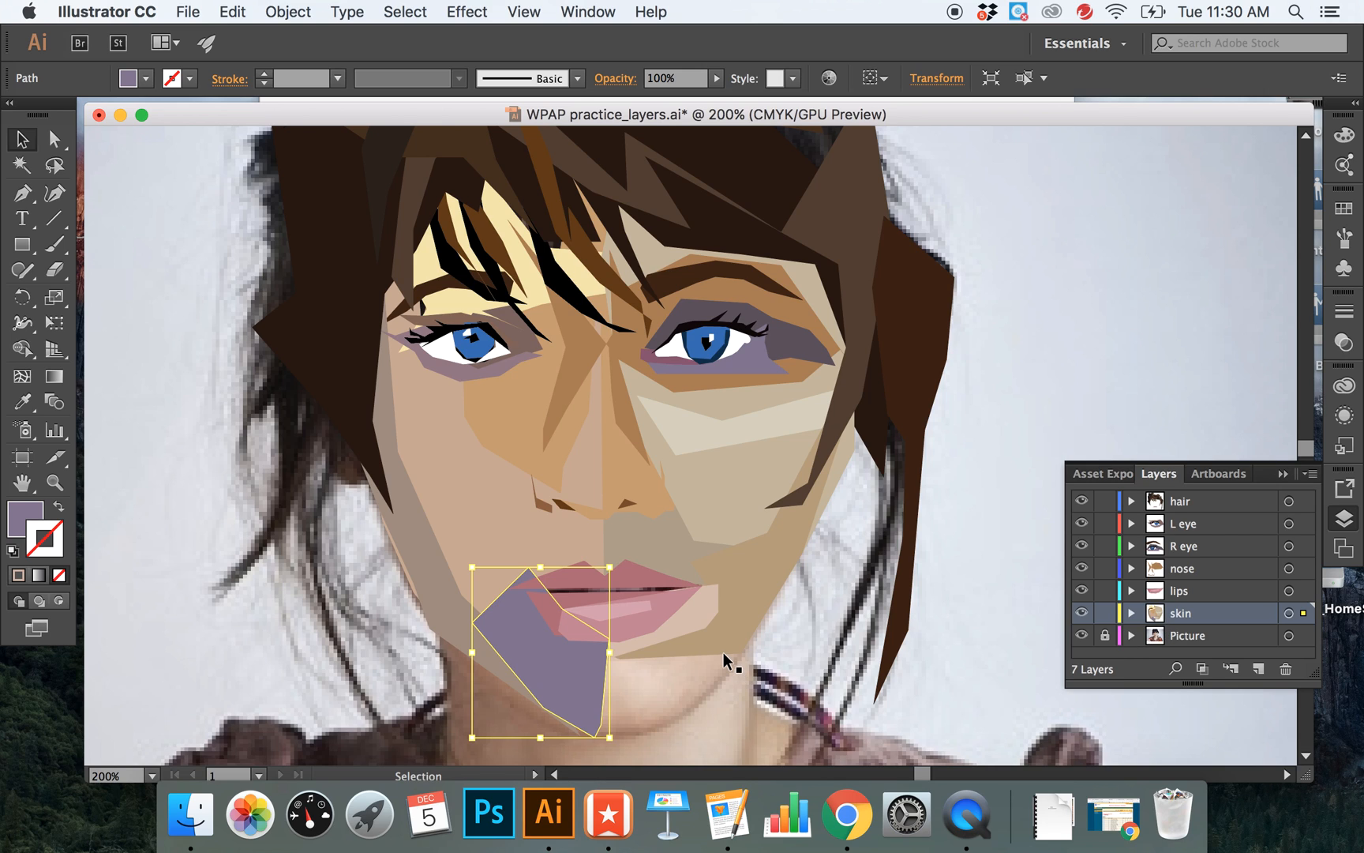
# - Send the chin shape to the back of the skin layer and recolour it with a skin tone sampled from the photo's chin
pyautogui.press('shift+super+bracketleft')
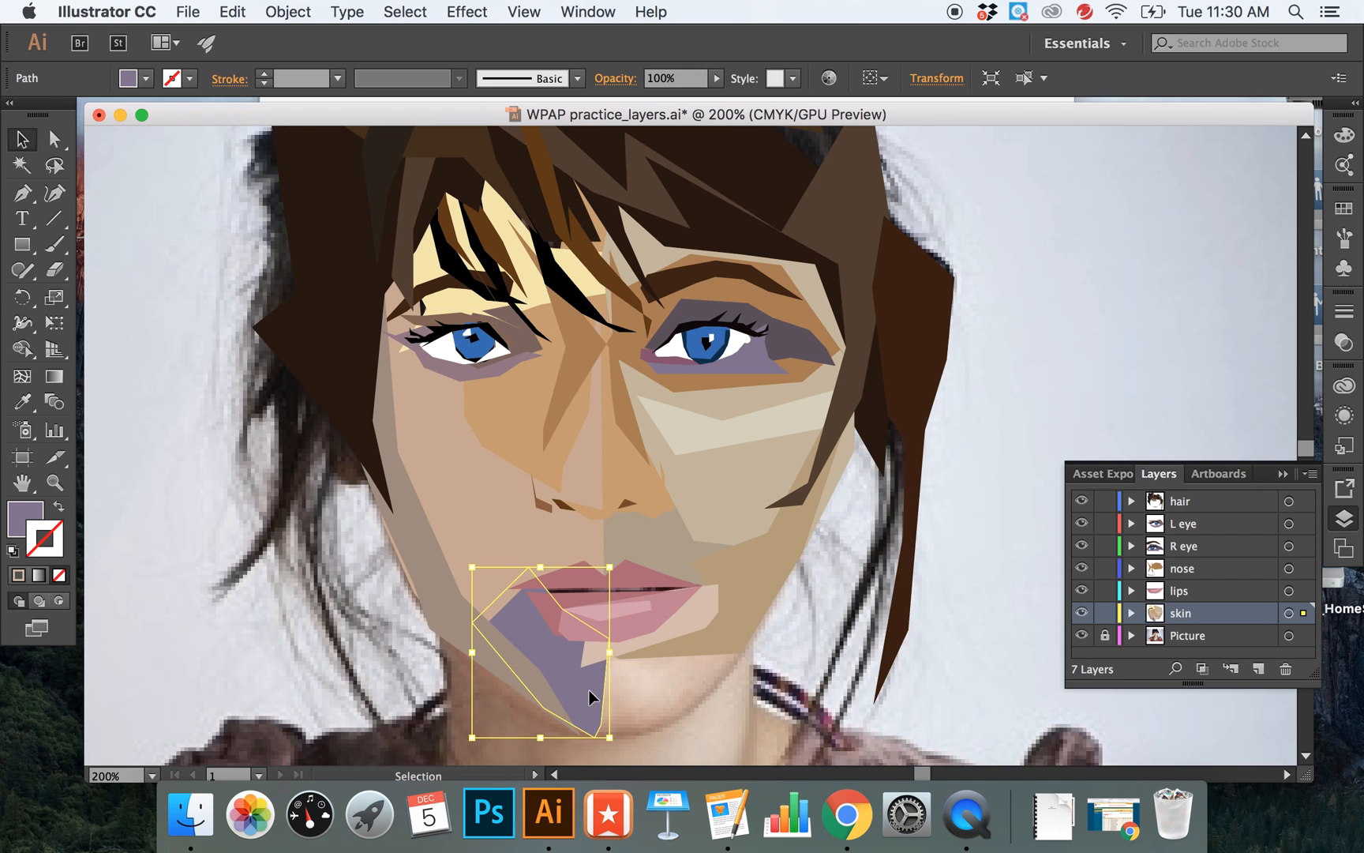
pyautogui.press('i')
pyautogui.click(629, 693)
pyautogui.click(624, 705)
pyautogui.click(619, 716)
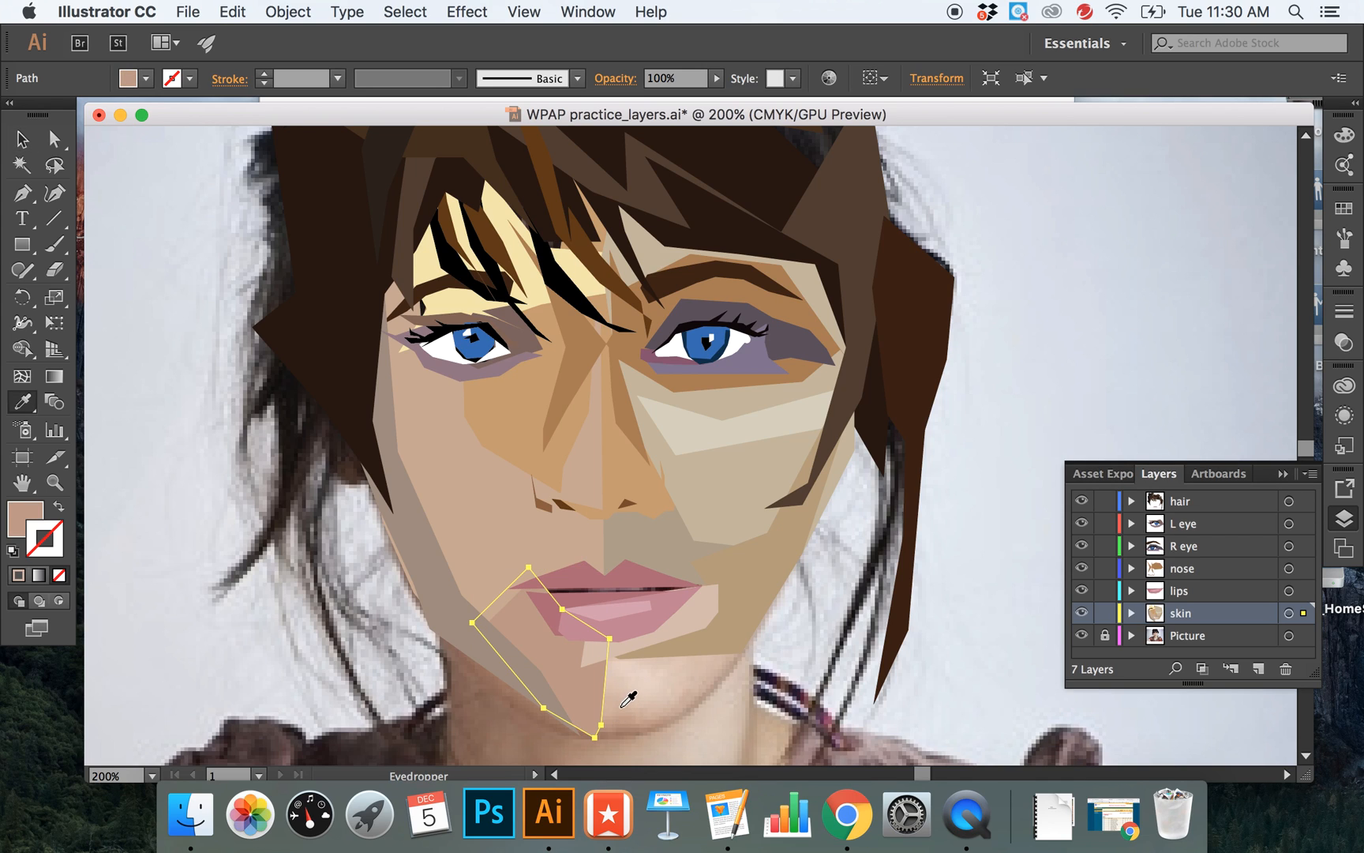
pyautogui.click(615, 724)
pyautogui.press('v')
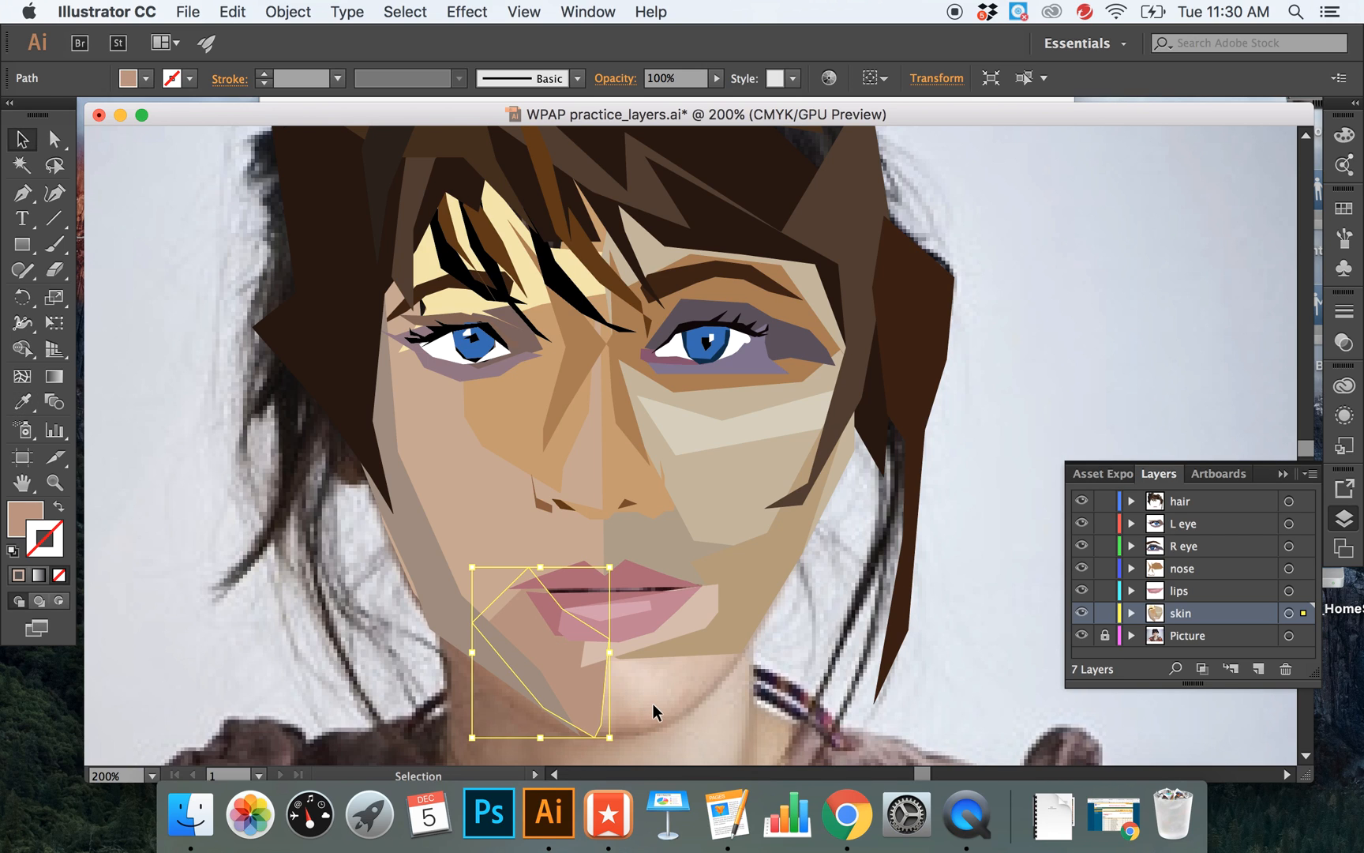
pyautogui.click(653, 704)
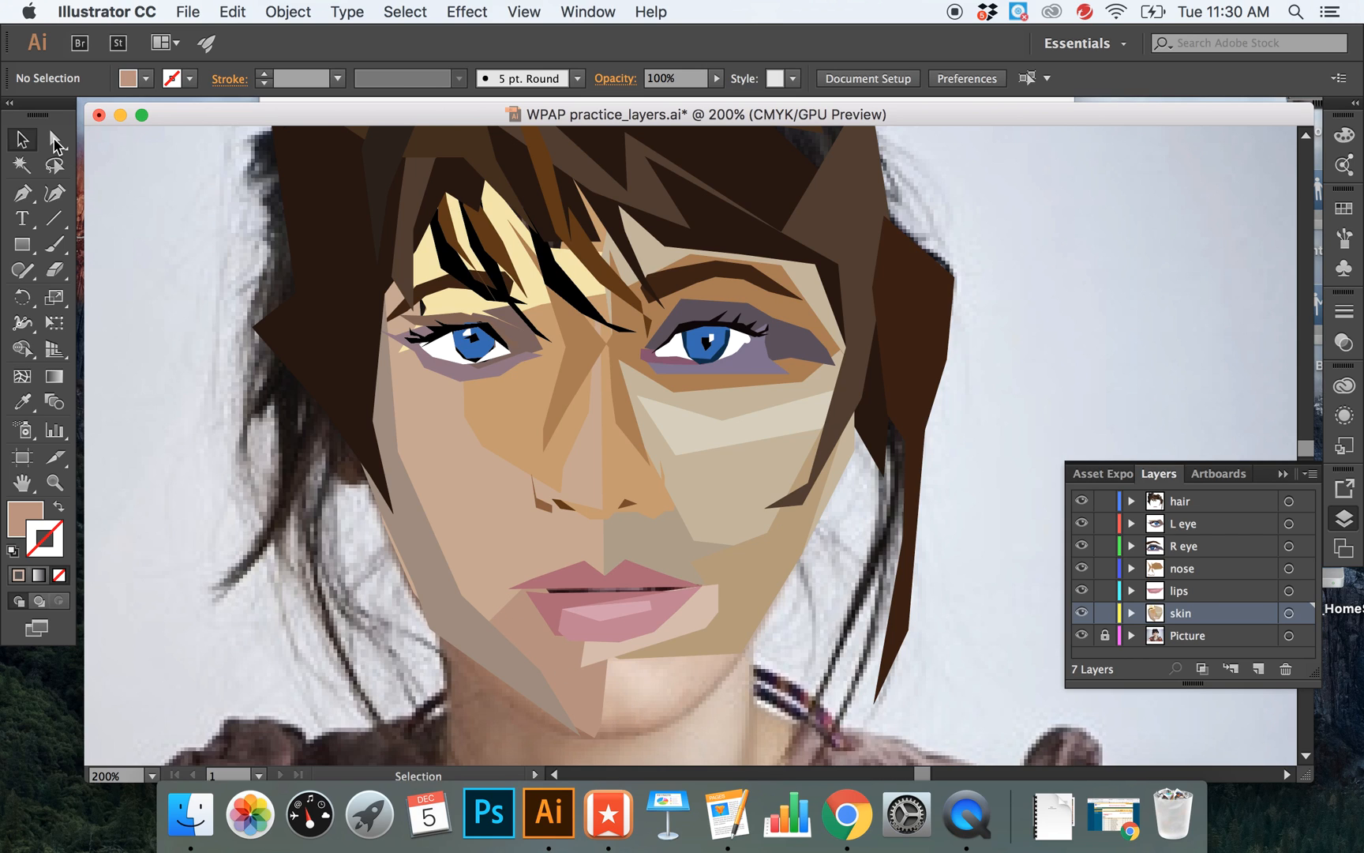
# - Move two anchor points of the grey-brown jaw shape, widening its outer edge beside the mouth and its inner edge near the chin
pyautogui.press('a')
pyautogui.click(474, 632)
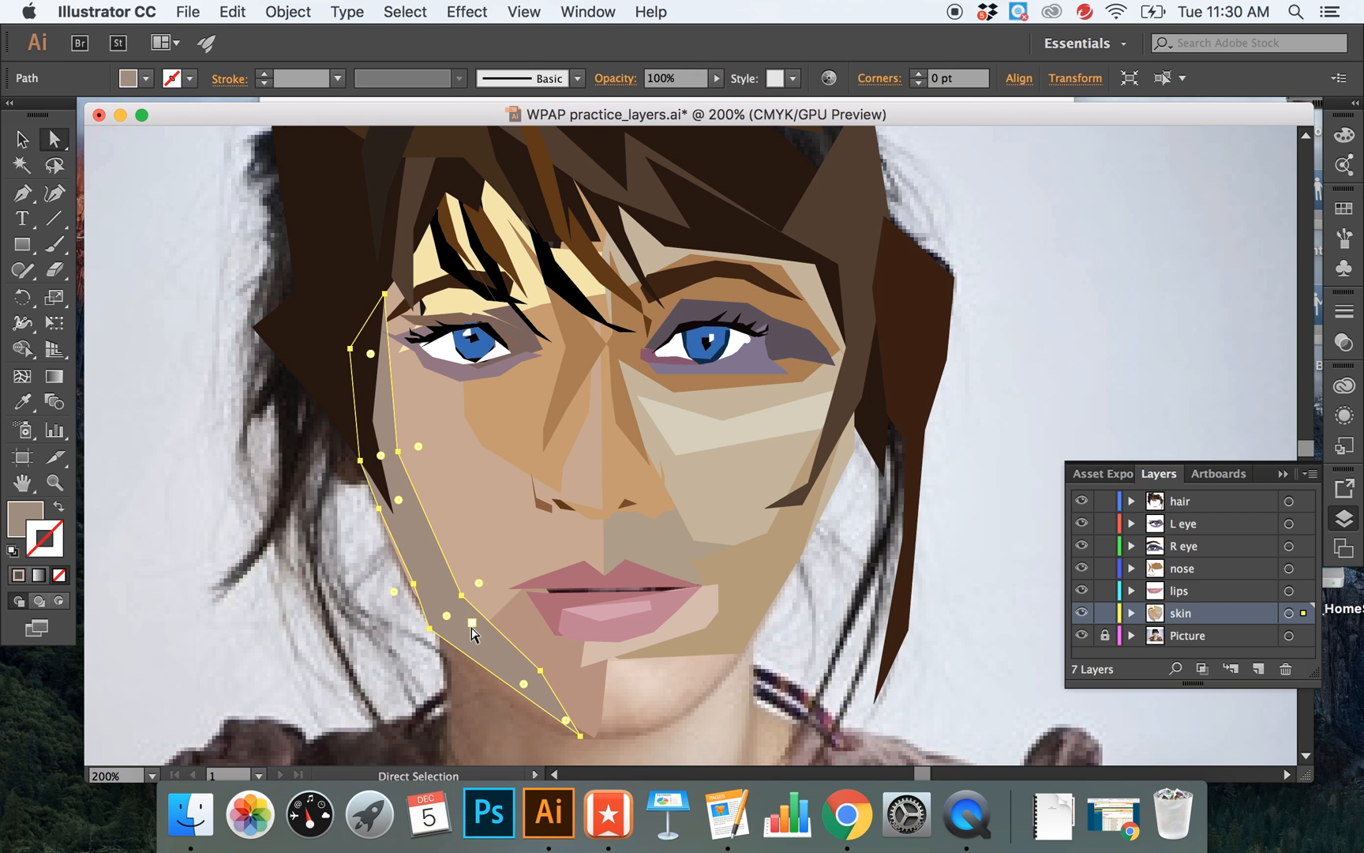
pyautogui.moveTo(413, 582); pyautogui.dragTo(398, 577)
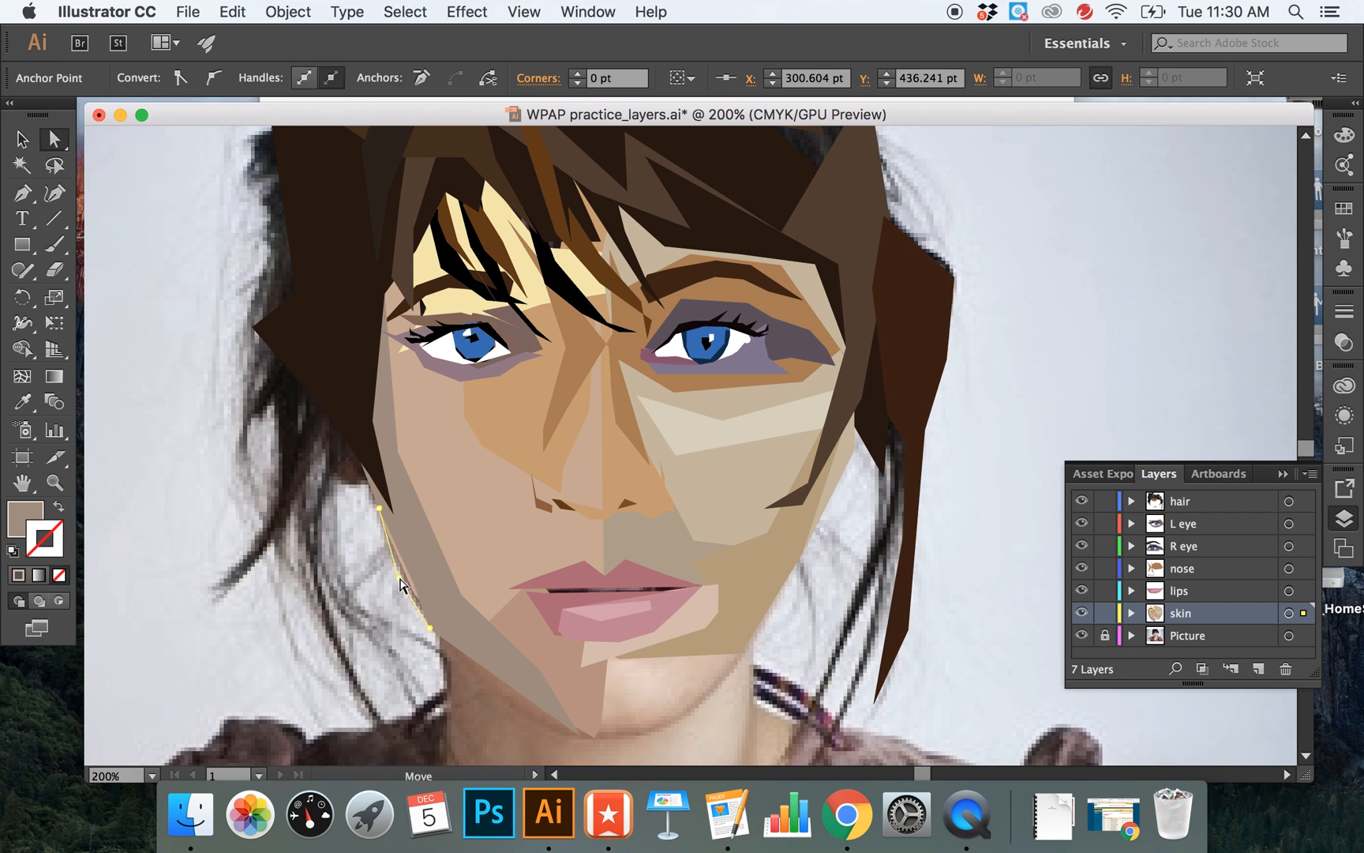
pyautogui.click(543, 669)
pyautogui.moveTo(547, 668); pyautogui.dragTo(555, 670)
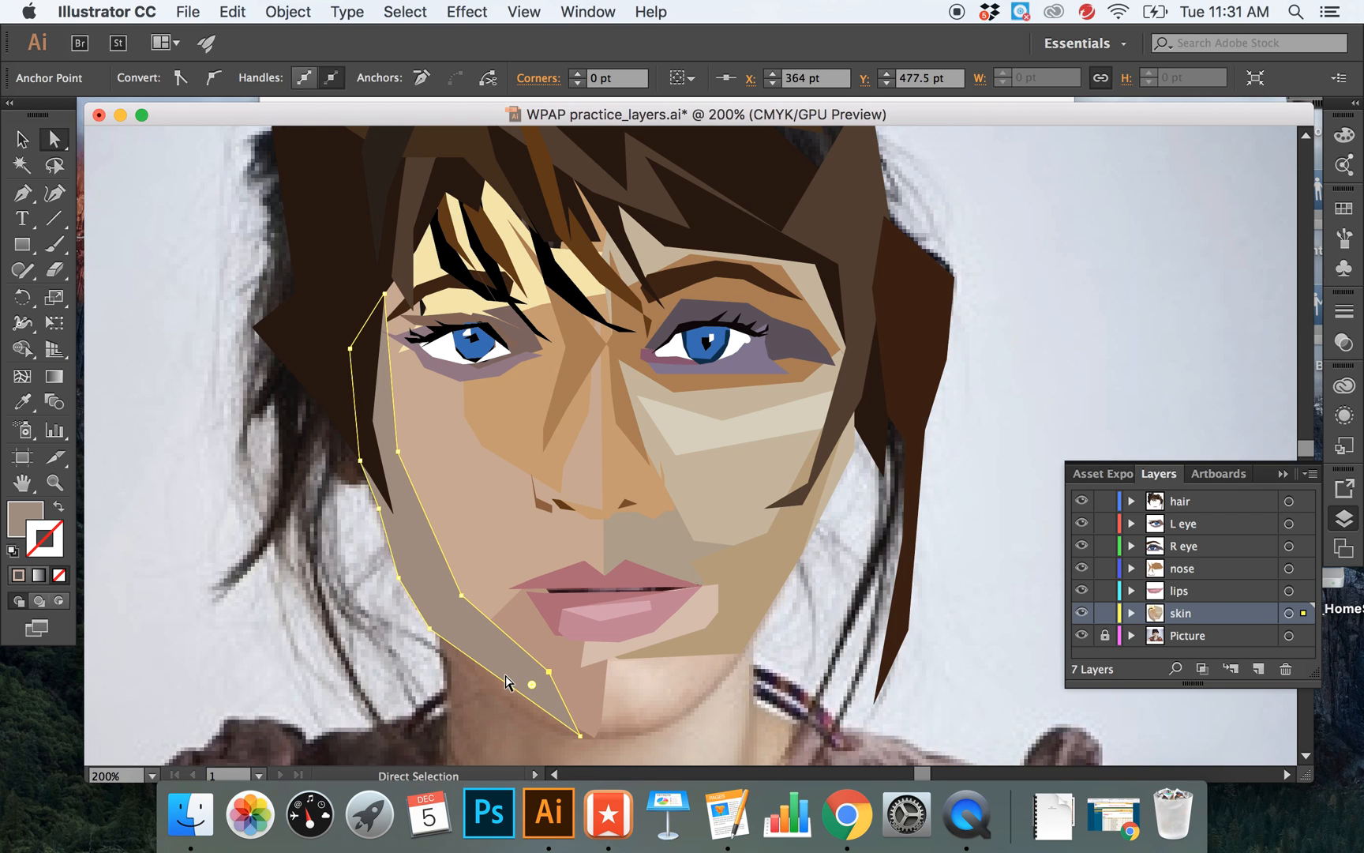
# - Add an anchor point on the jaw shape's lower outer edge and pull it outward to follow the jawline
pyautogui.press('p')
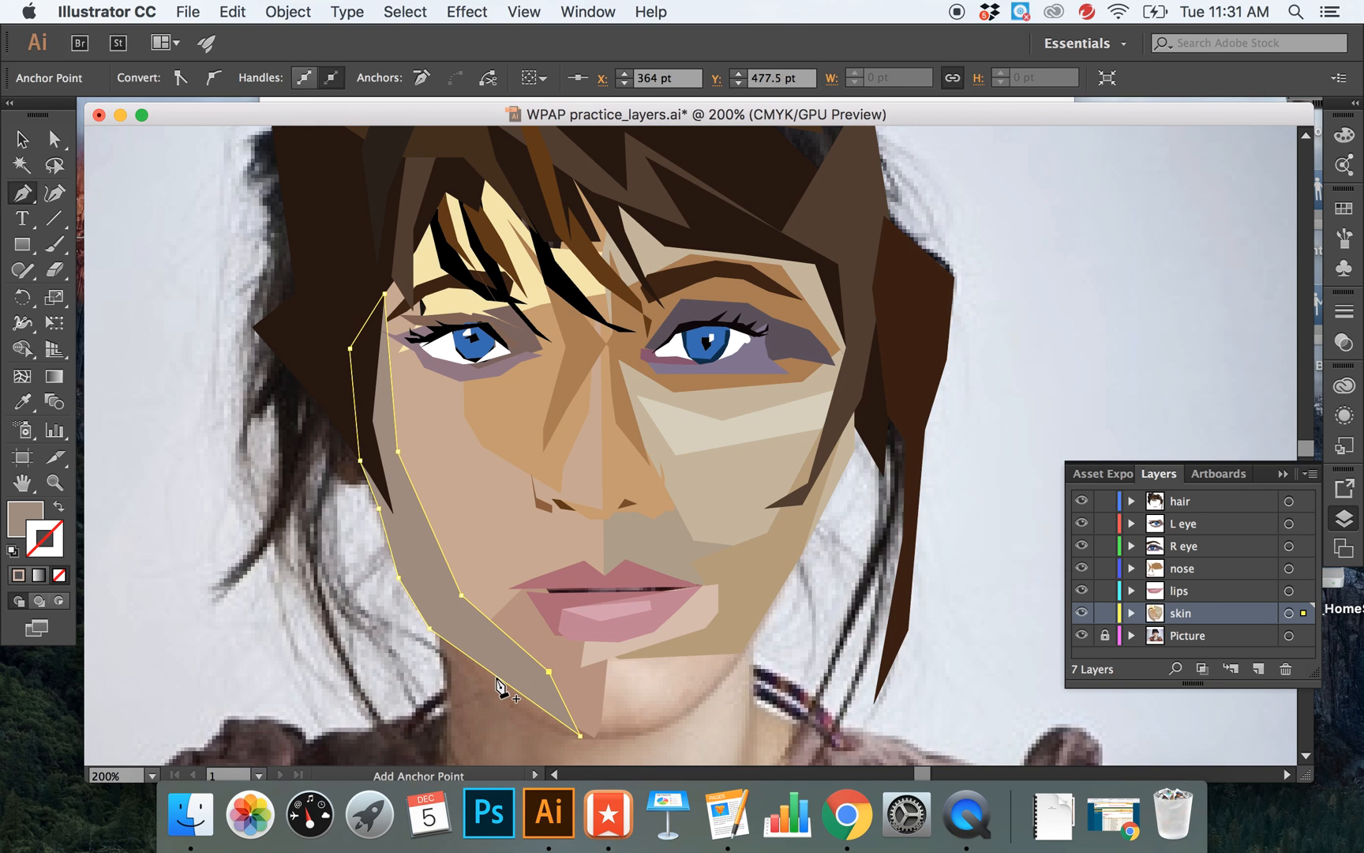
pyautogui.click(495, 675)
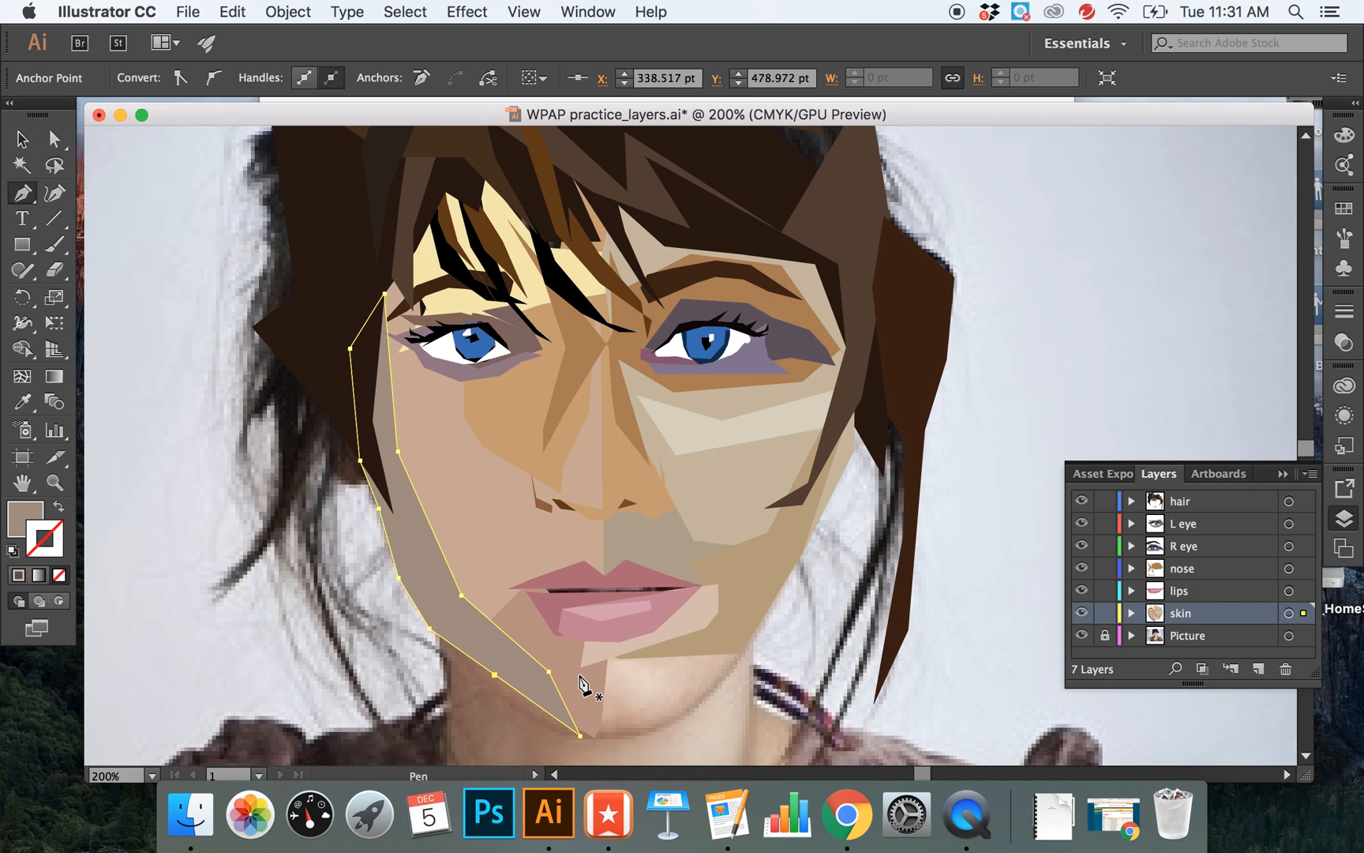
pyautogui.press('a')
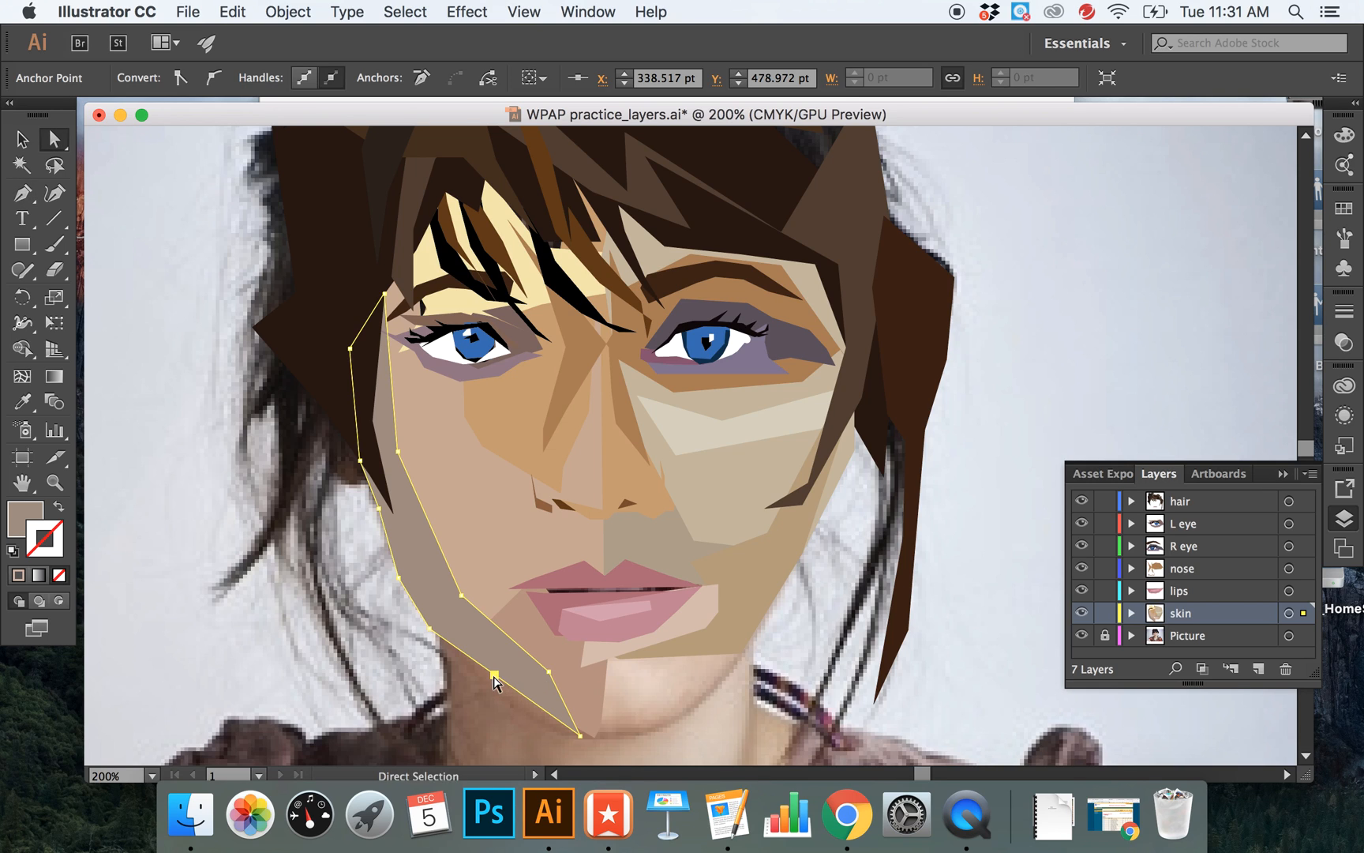
pyautogui.moveTo(494, 675); pyautogui.dragTo(487, 692)
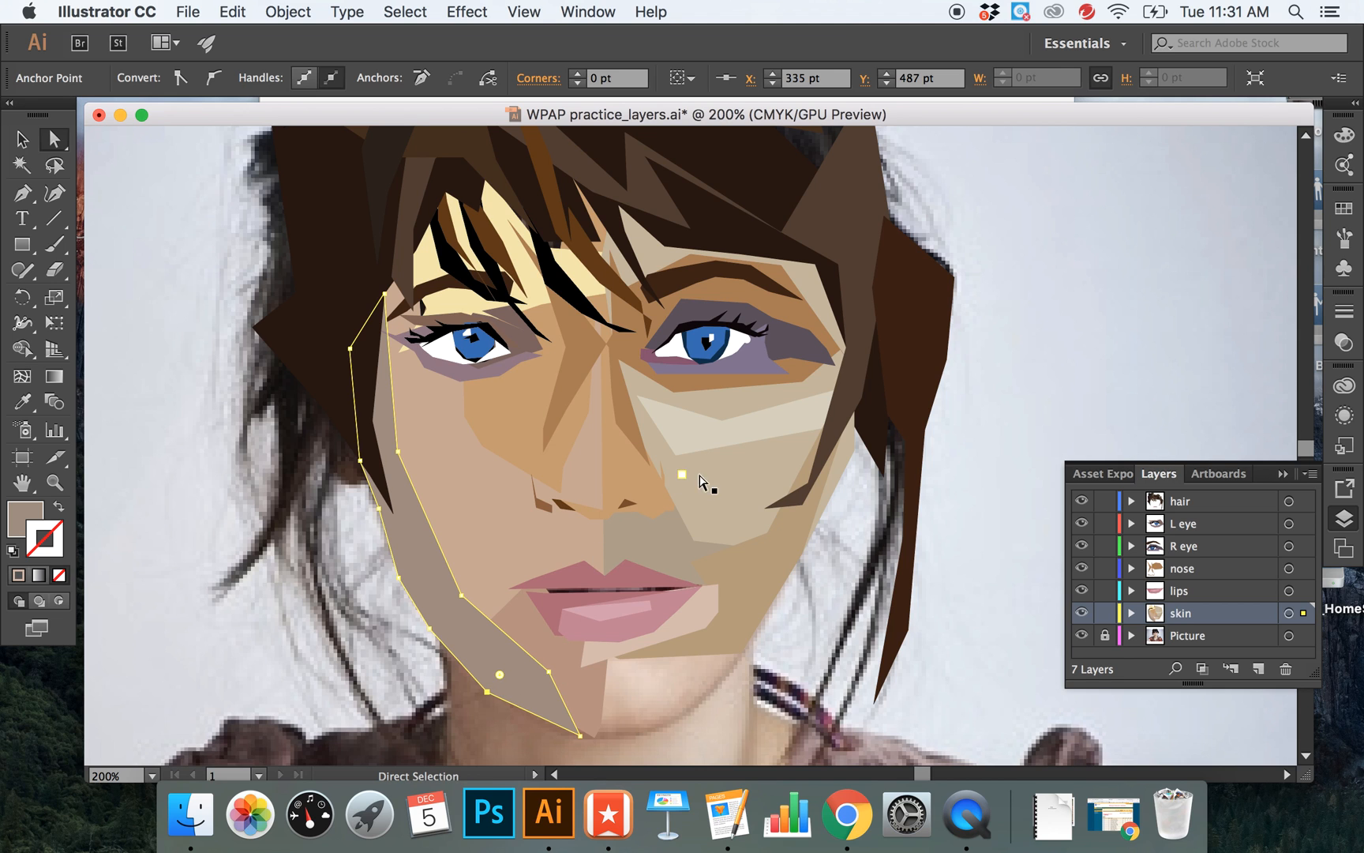
# - Adjust anchor points on the upper lash shape and the blue iris of the L eye to refine their outlines
pyautogui.press('z')
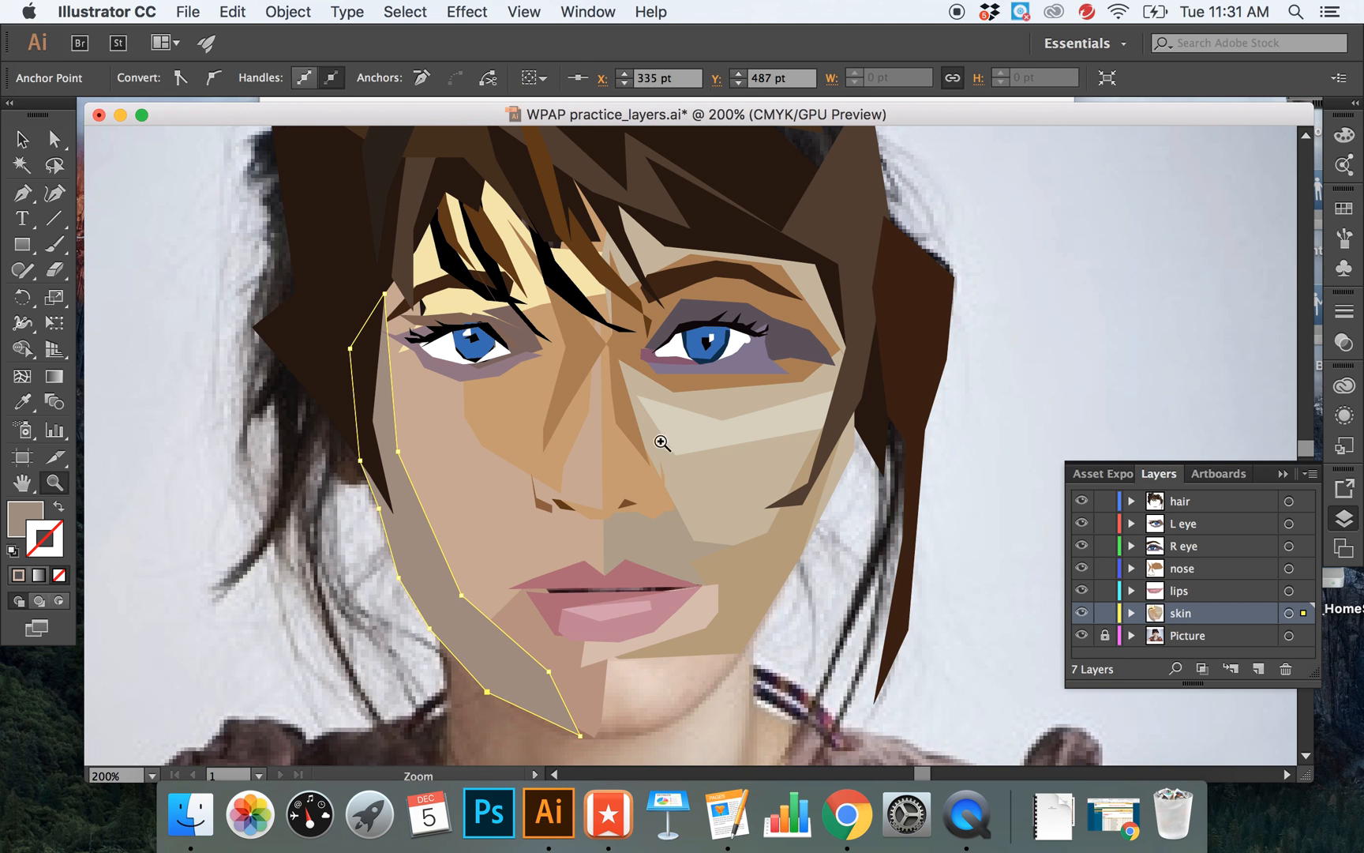
pyautogui.moveTo(451, 328); pyautogui.dragTo(877, 509)
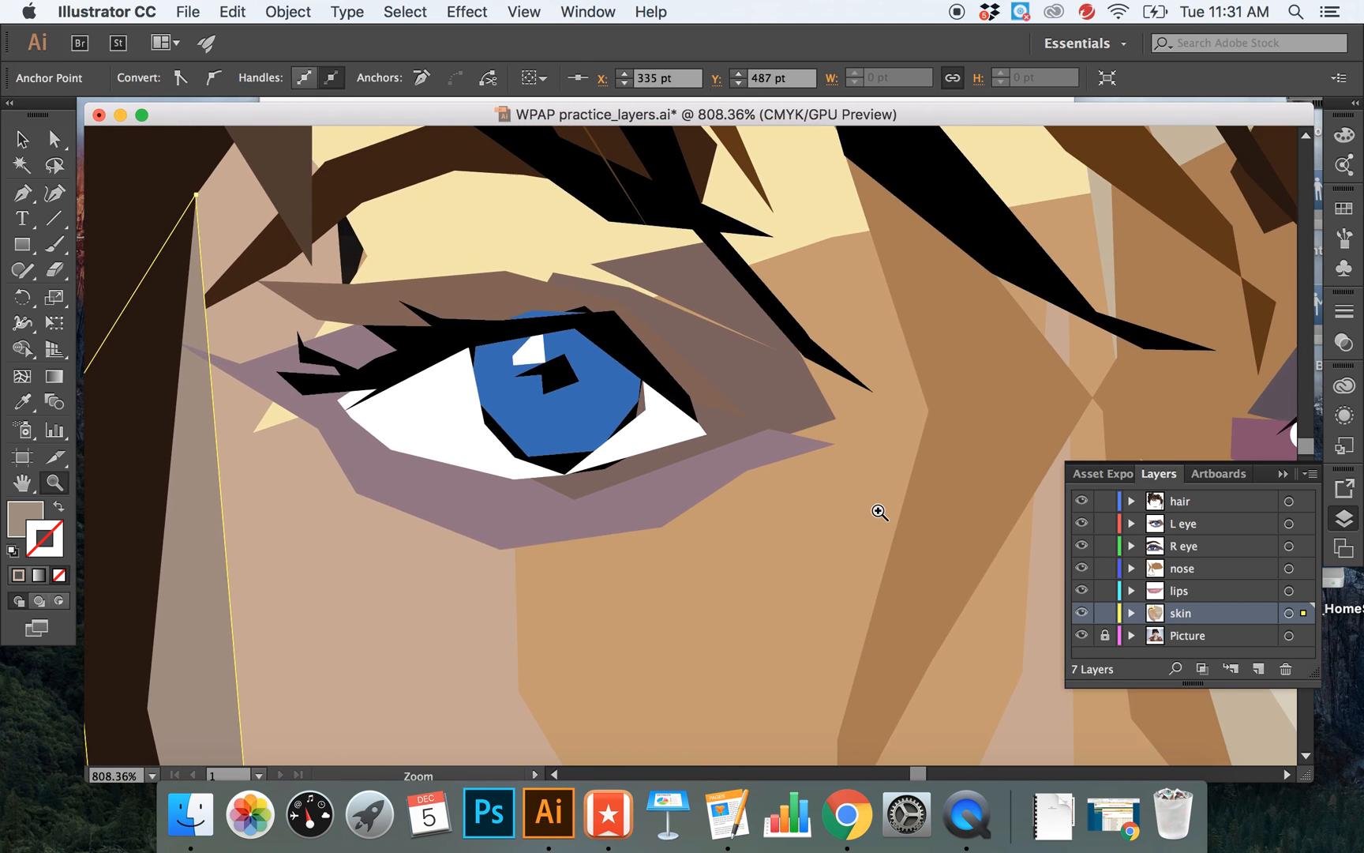
pyautogui.press('a')
pyautogui.click(530, 329)
pyautogui.moveTo(499, 320); pyautogui.dragTo(526, 313)
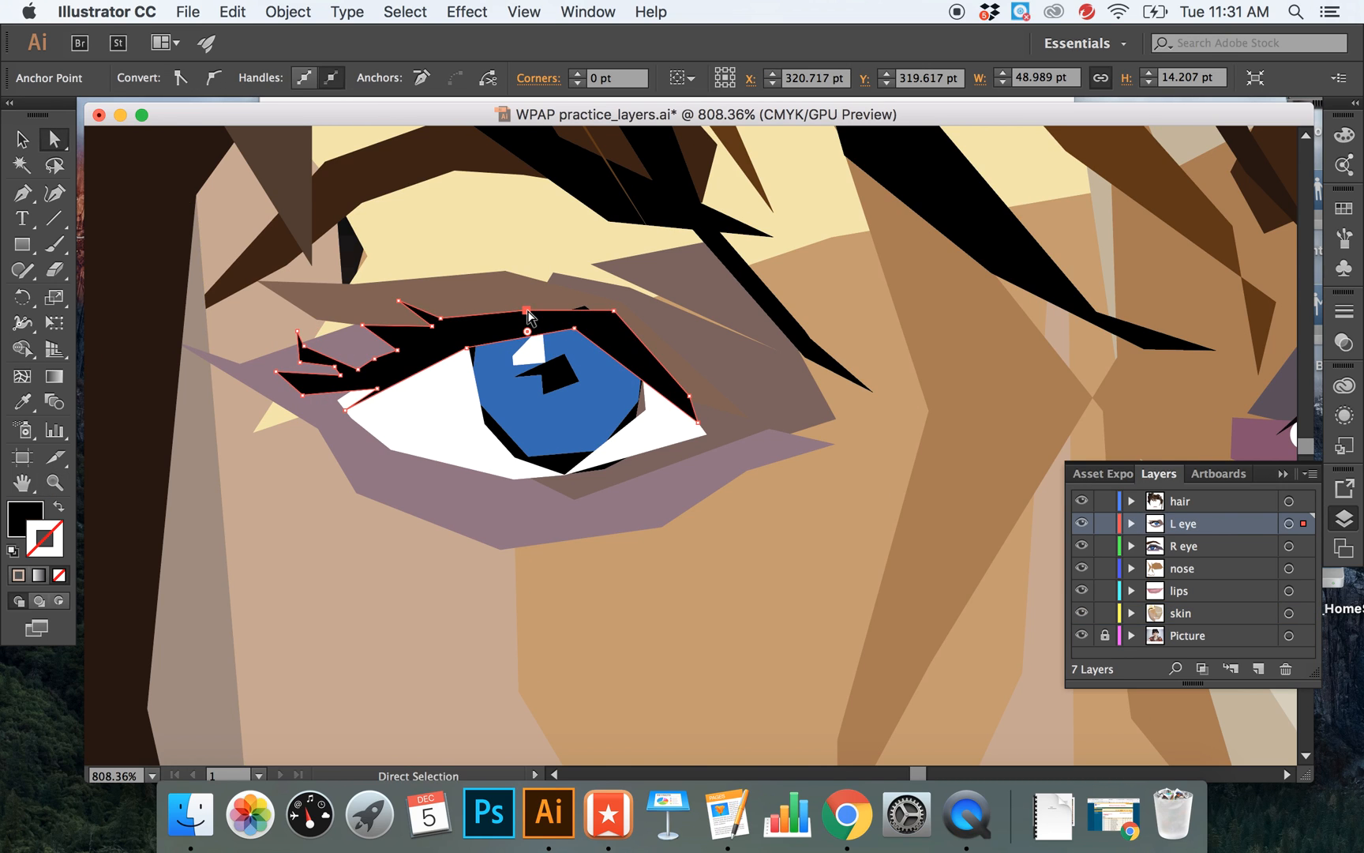
pyautogui.click(593, 387)
pyautogui.moveTo(638, 400); pyautogui.dragTo(573, 465)
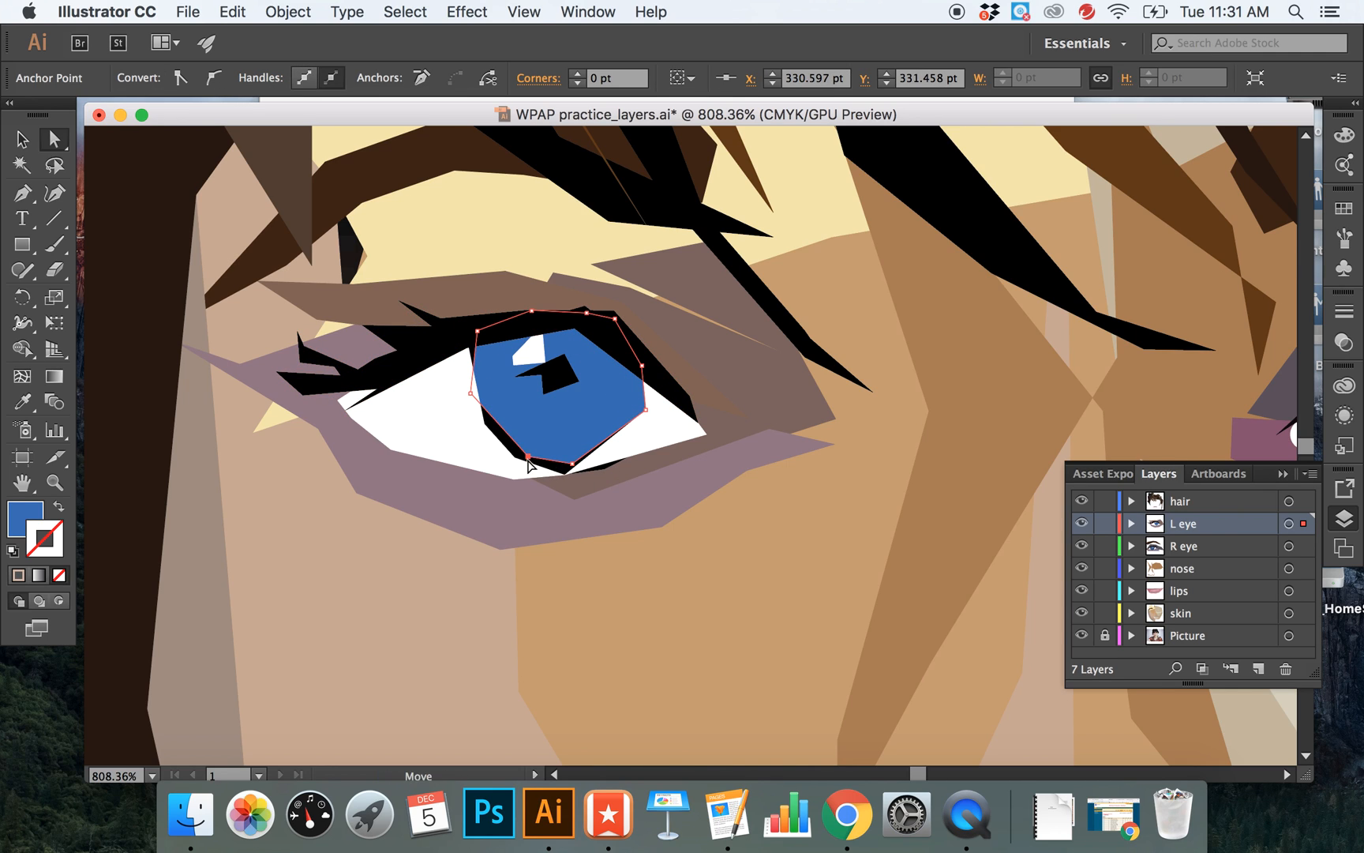
# - Inspect the purple shadow shape under the L eye up close, and check the whole face at a lower magnification
pyautogui.click(526, 509)
pyautogui.press('z')
pyautogui.moveTo(914, 478); pyautogui.dragTo(768, 455)
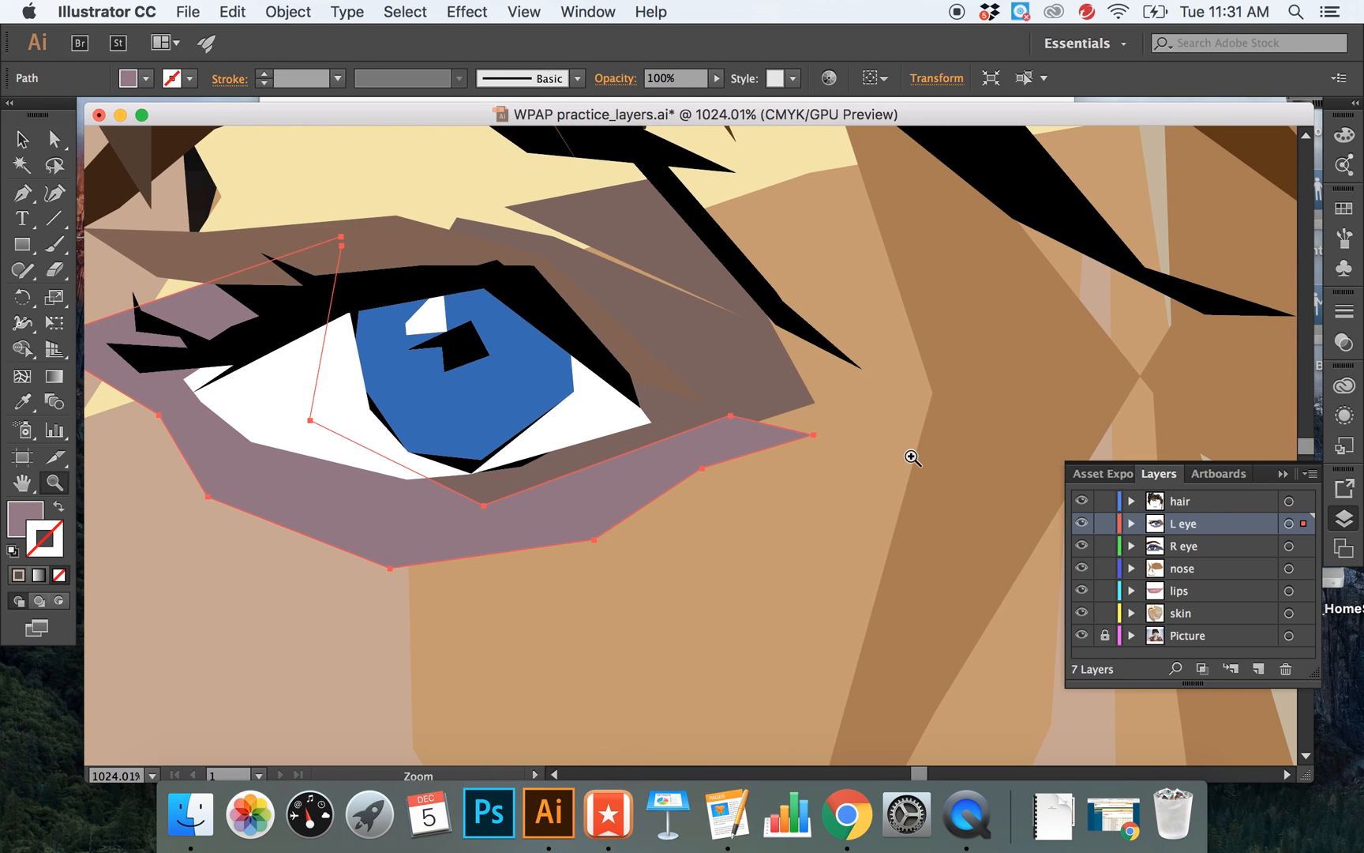
pyautogui.moveTo(822, 527); pyautogui.dragTo(484, 301)
pyautogui.moveTo(763, 262); pyautogui.dragTo(545, 244)
pyautogui.moveTo(900, 230); pyautogui.dragTo(621, 475)
pyautogui.moveTo(863, 311); pyautogui.dragTo(746, 358)
pyautogui.moveTo(868, 368); pyautogui.dragTo(506, 346)
pyautogui.moveTo(764, 372); pyautogui.dragTo(543, 349)
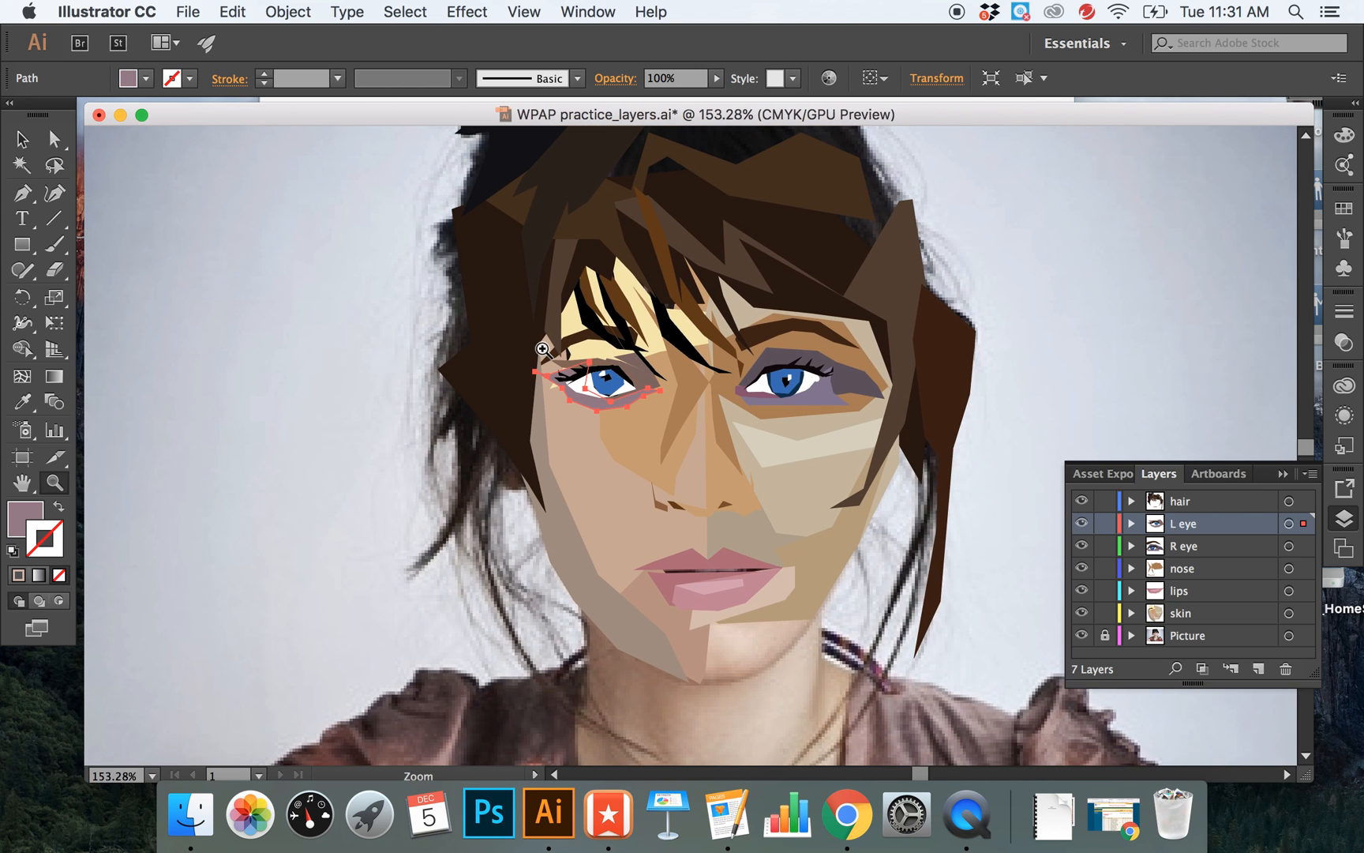
pyautogui.press('v')
pyautogui.click(1010, 287)
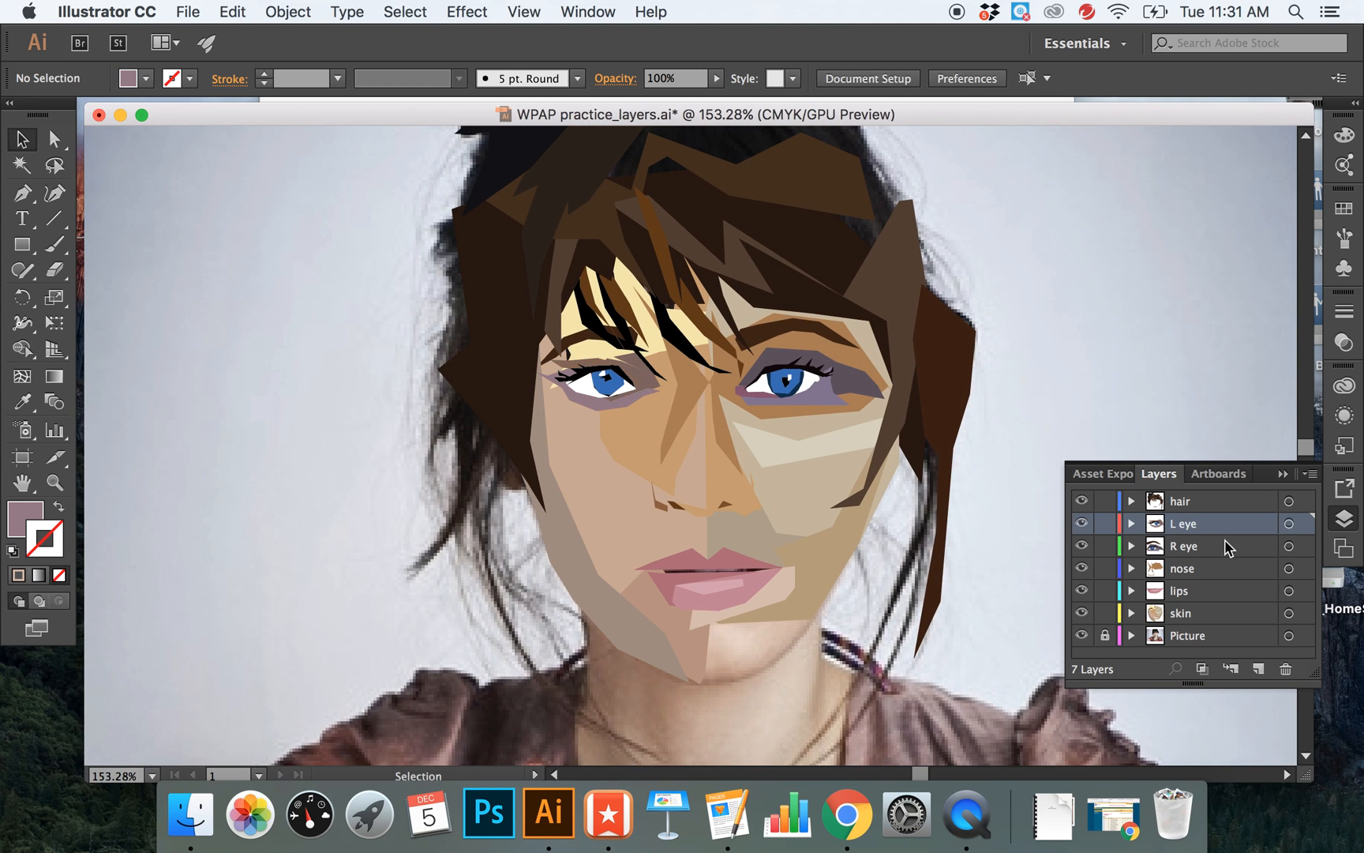
# - Select two large face shapes and the lower-lip highlight together, and look up the Collect in New Layer command for them
pyautogui.click(1308, 476)
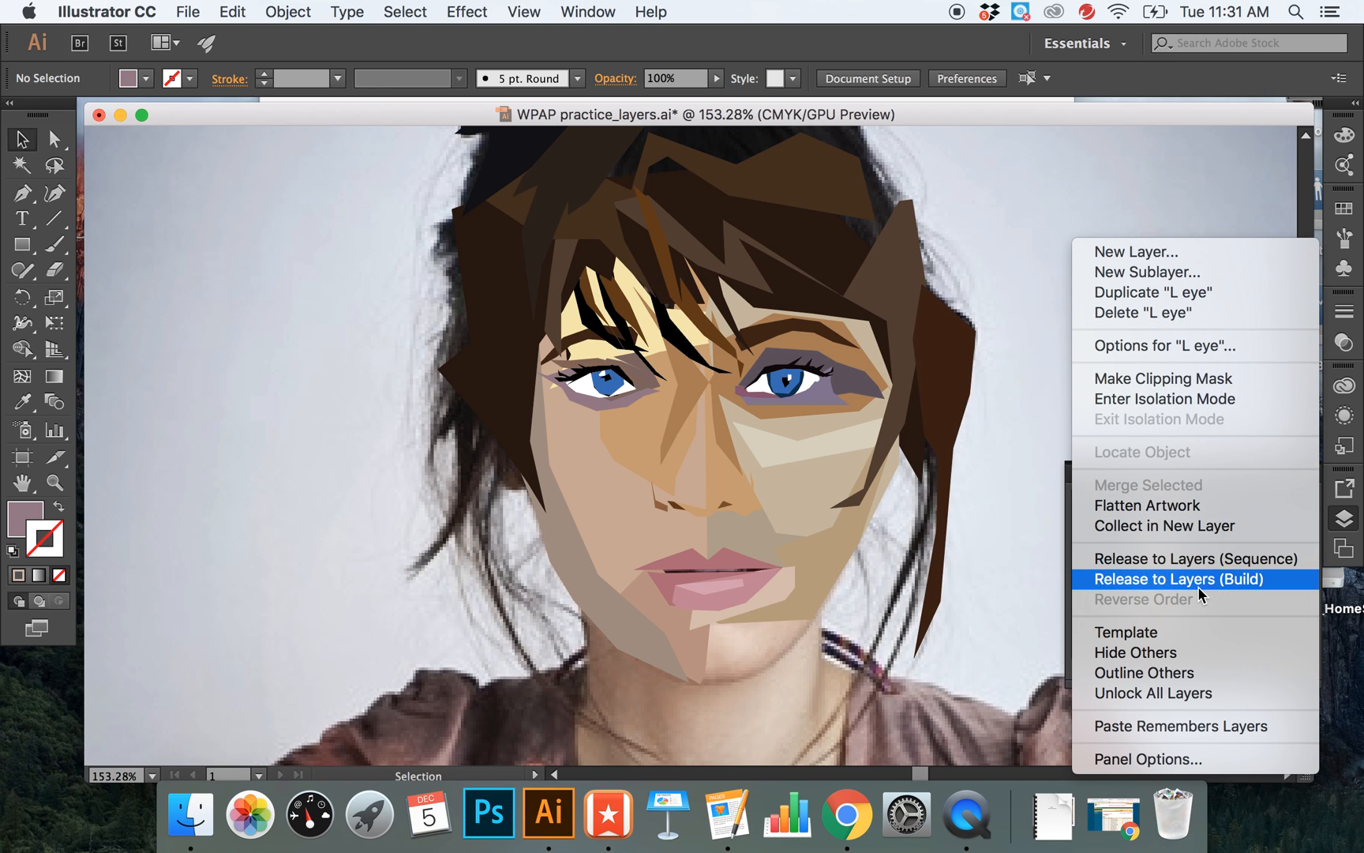
pyautogui.click(1203, 530)
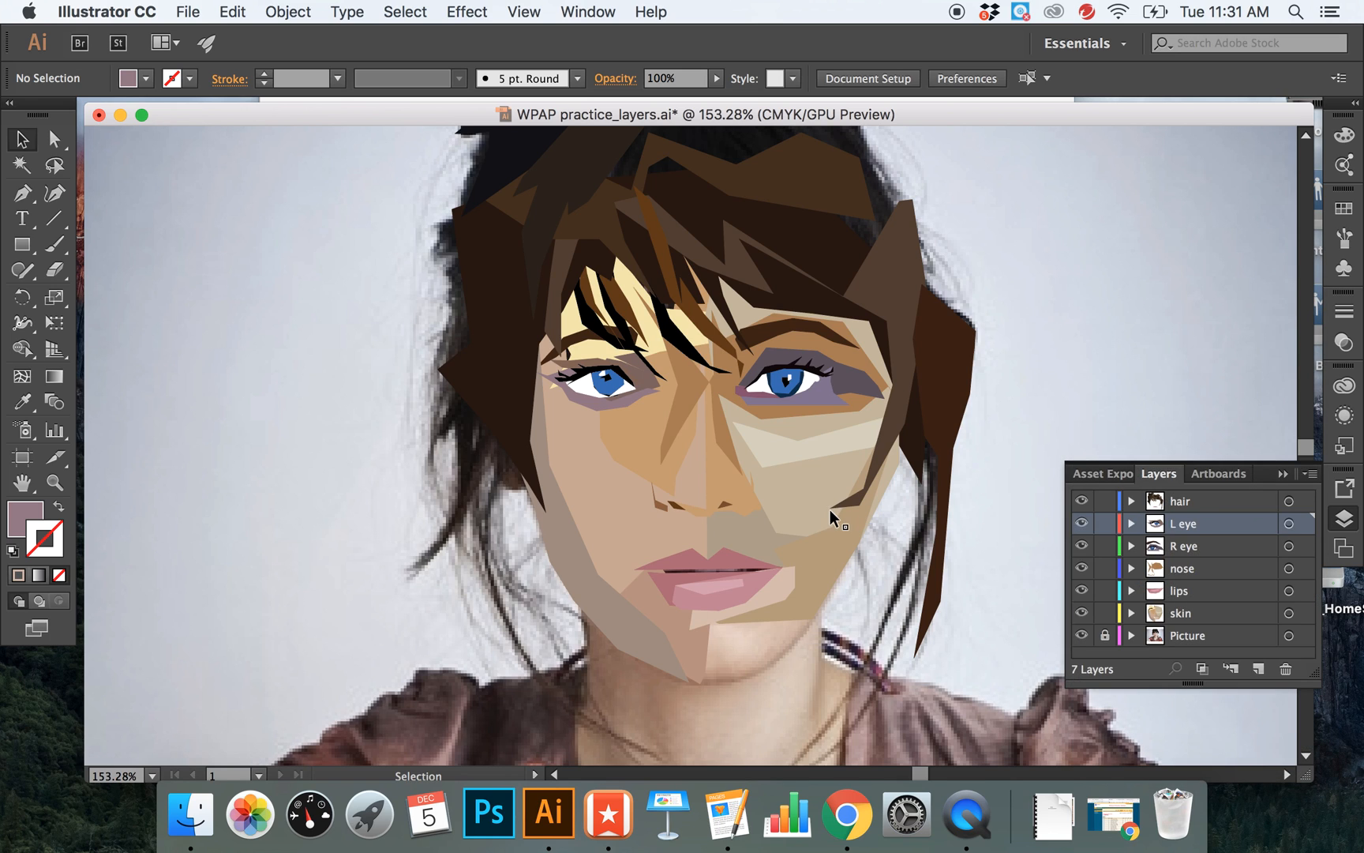
pyautogui.click(800, 517)
pyautogui.keyDown('shift'); pyautogui.click(691, 552); pyautogui.keyUp('shift')
pyautogui.keyDown('shift'); pyautogui.click(684, 590); pyautogui.keyUp('shift')
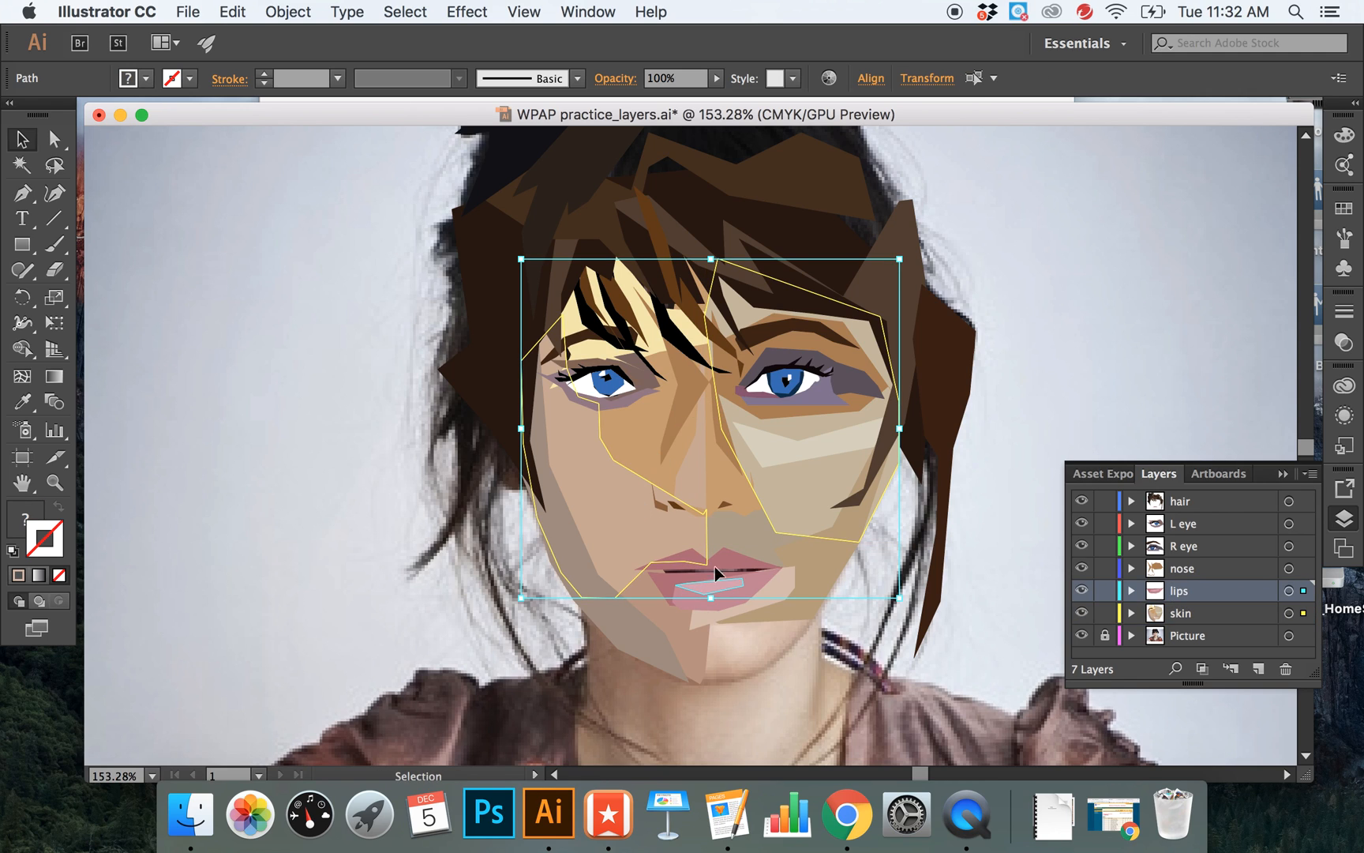
pyautogui.click(1311, 473)
pyautogui.click(1147, 526)
pyautogui.click(1111, 380)
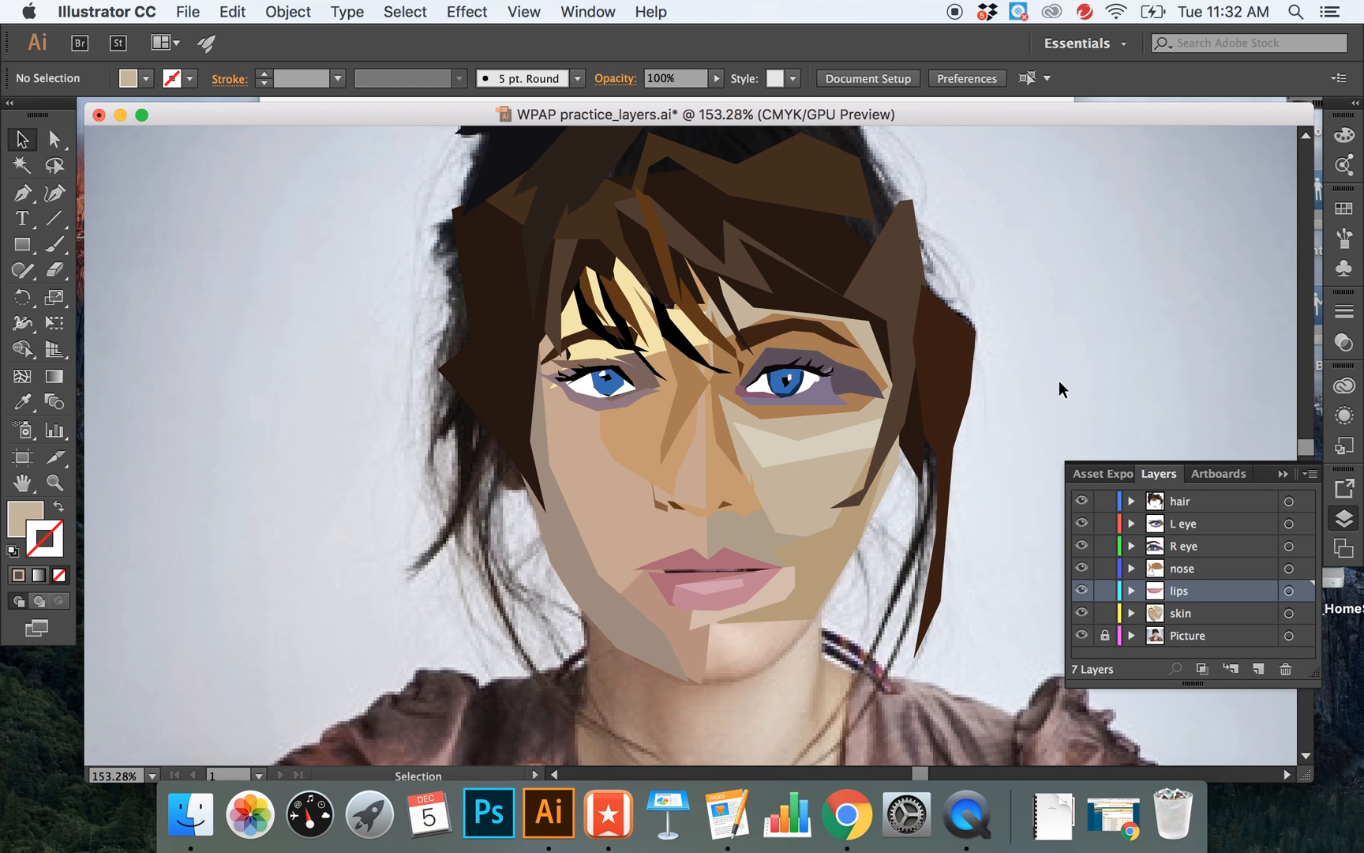
pyautogui.scroll(3, 1058, 380)
pyautogui.hscroll(3, 1059, 381)
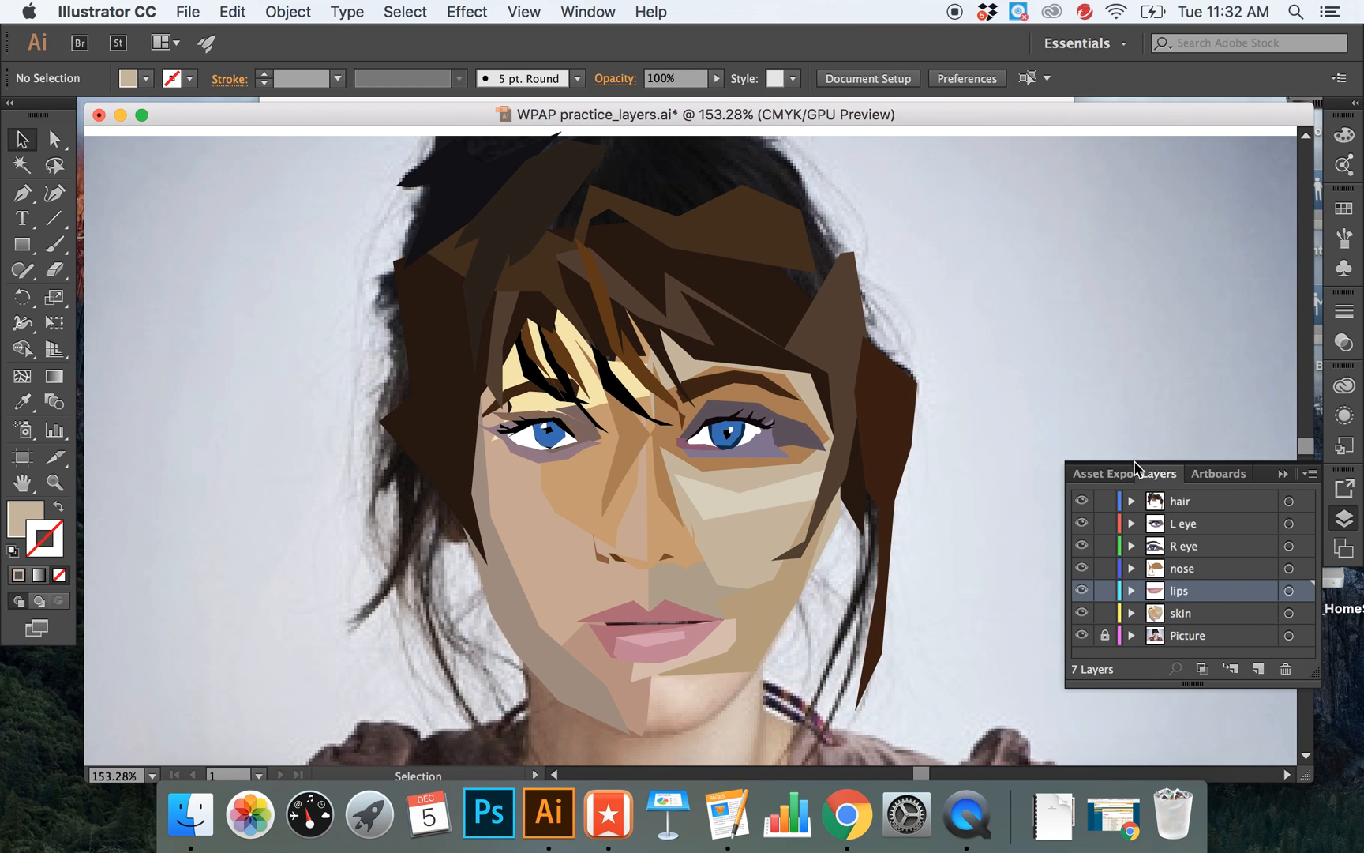